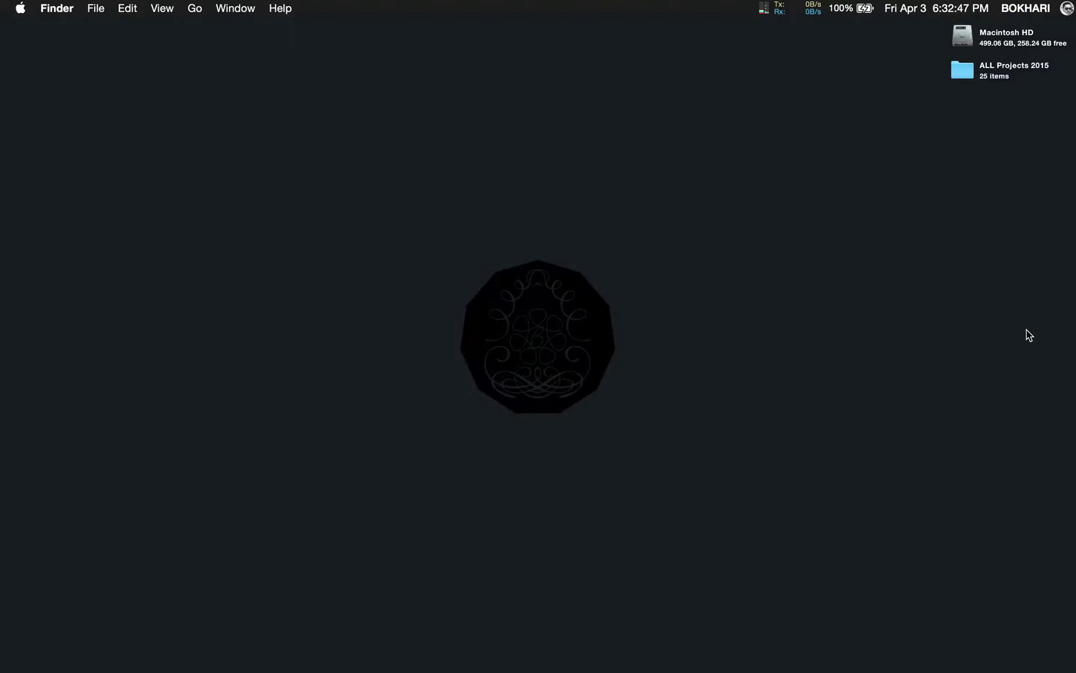
- Launch Adobe Illustrator and dismiss the expired-trial notices of the Astute Graphics plug-ins without activating or buying them
mouse_move(3, 369)
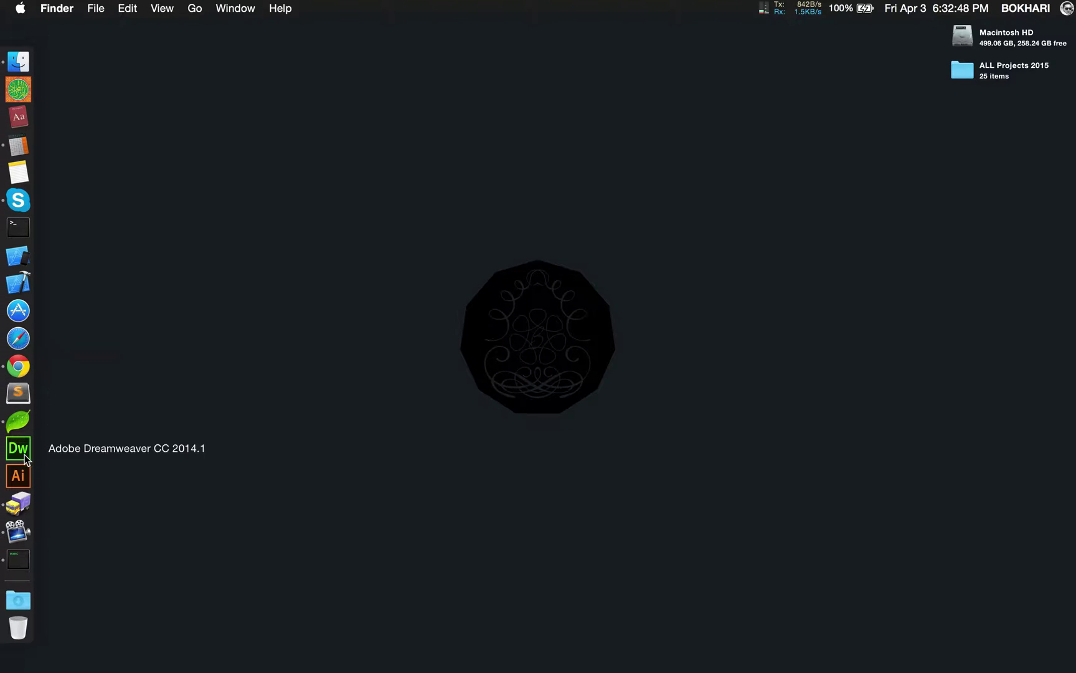
left_click(19, 476)
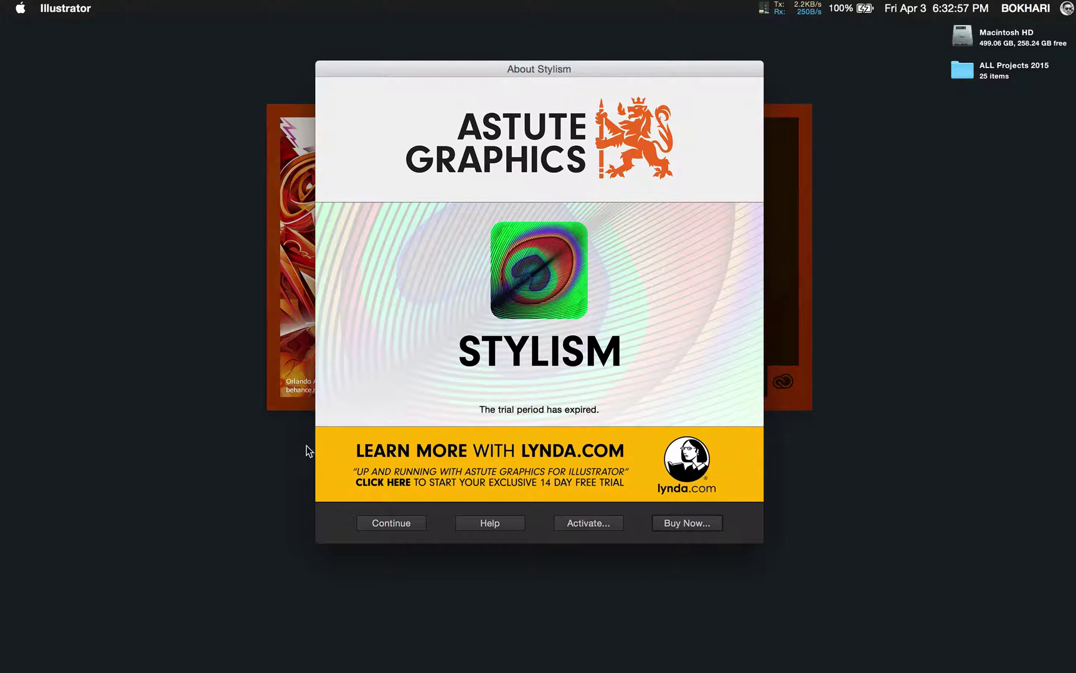
left_click(387, 520)
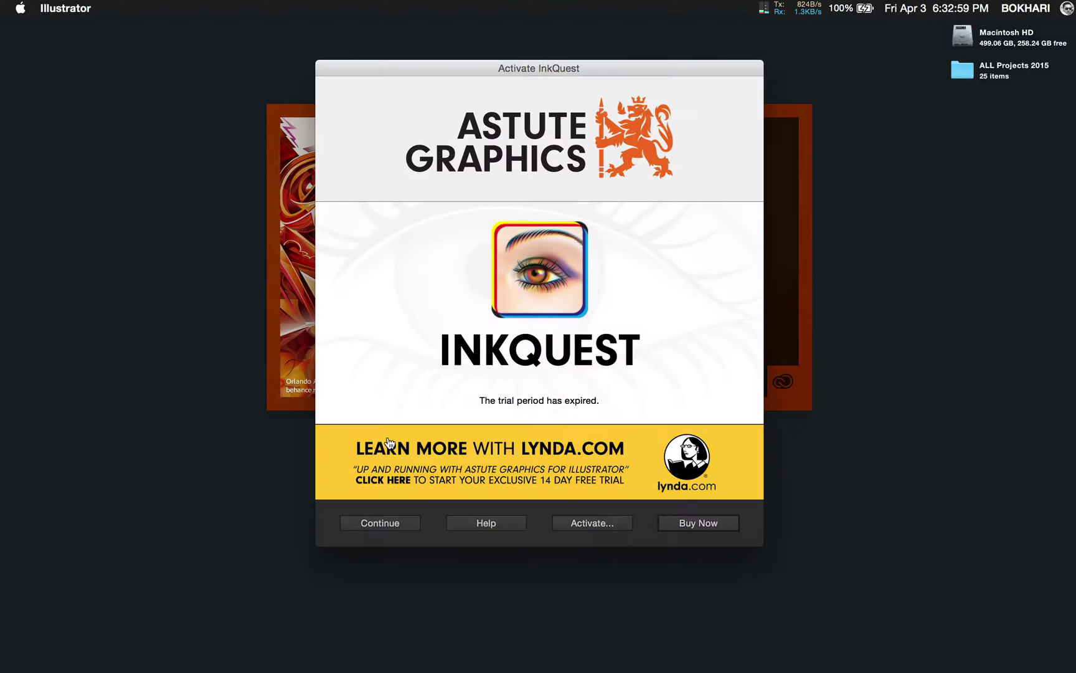
left_click(387, 527)
left_click(393, 521)
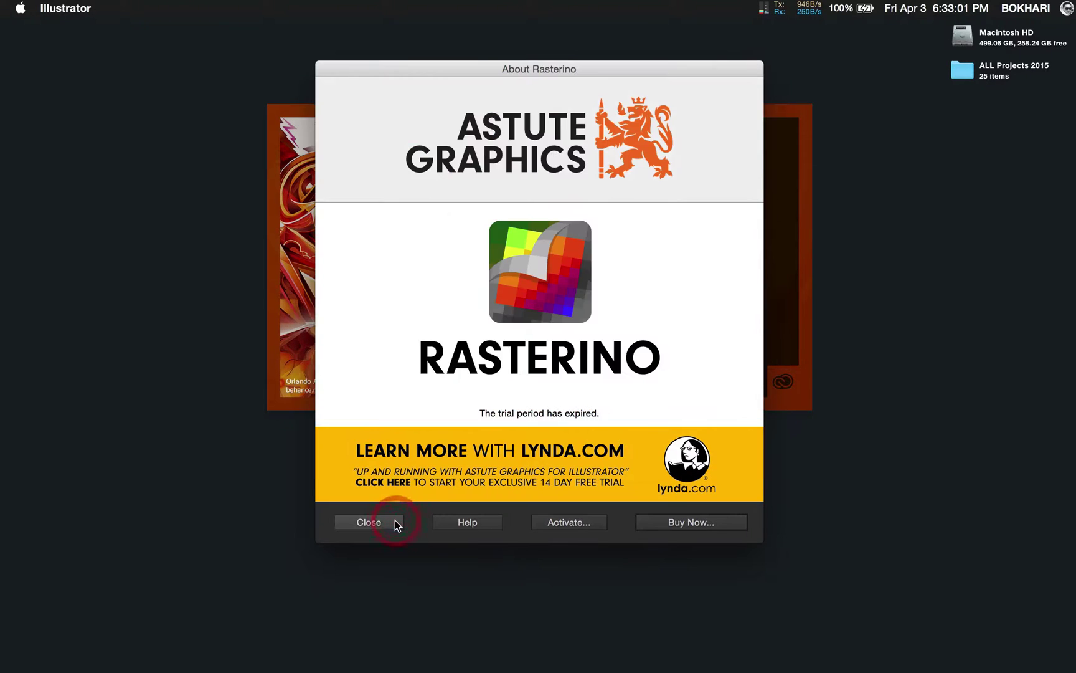
left_click(393, 521)
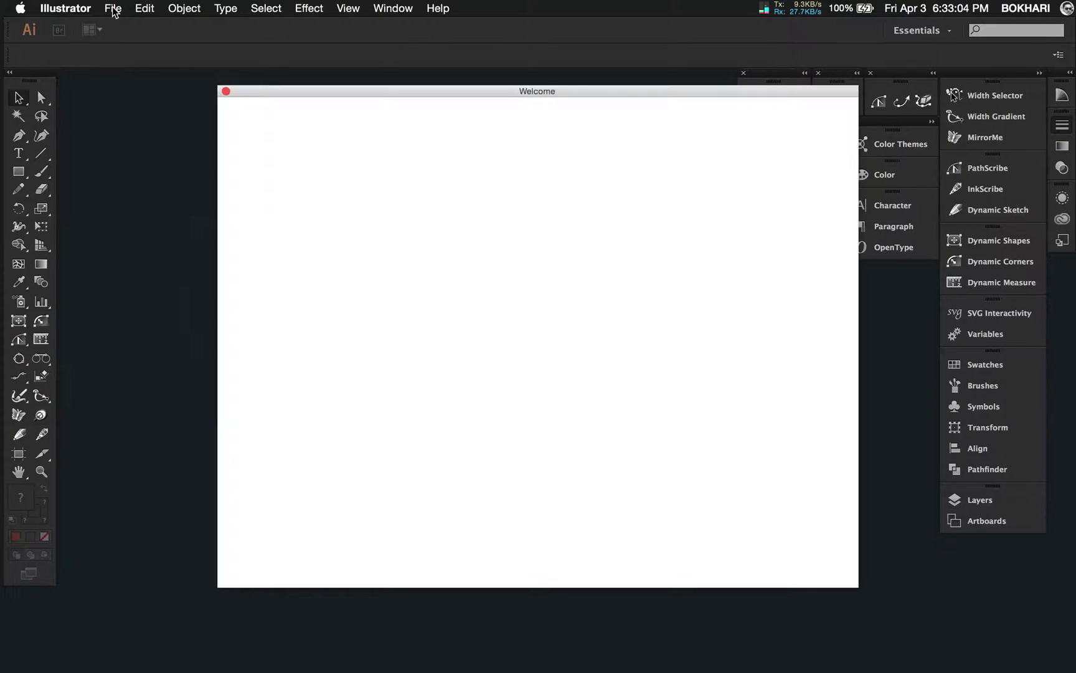
- Create a new 500 × 500 px RGB document with one artboard and accept the default Autosaviour settings
left_click(112, 8)
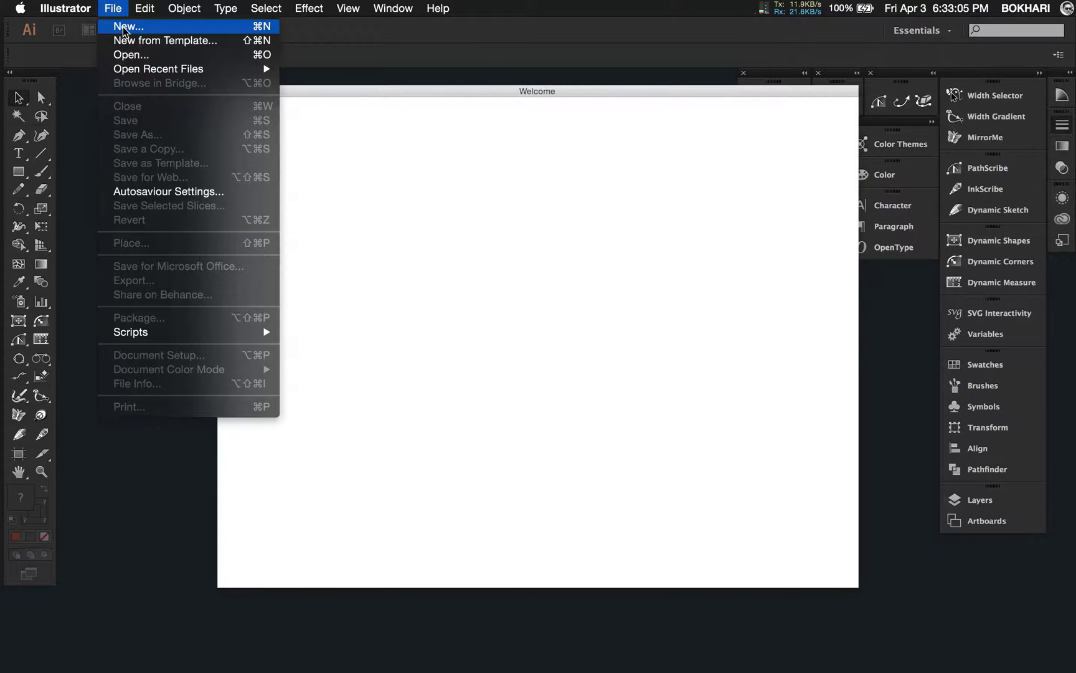
left_click(124, 29)
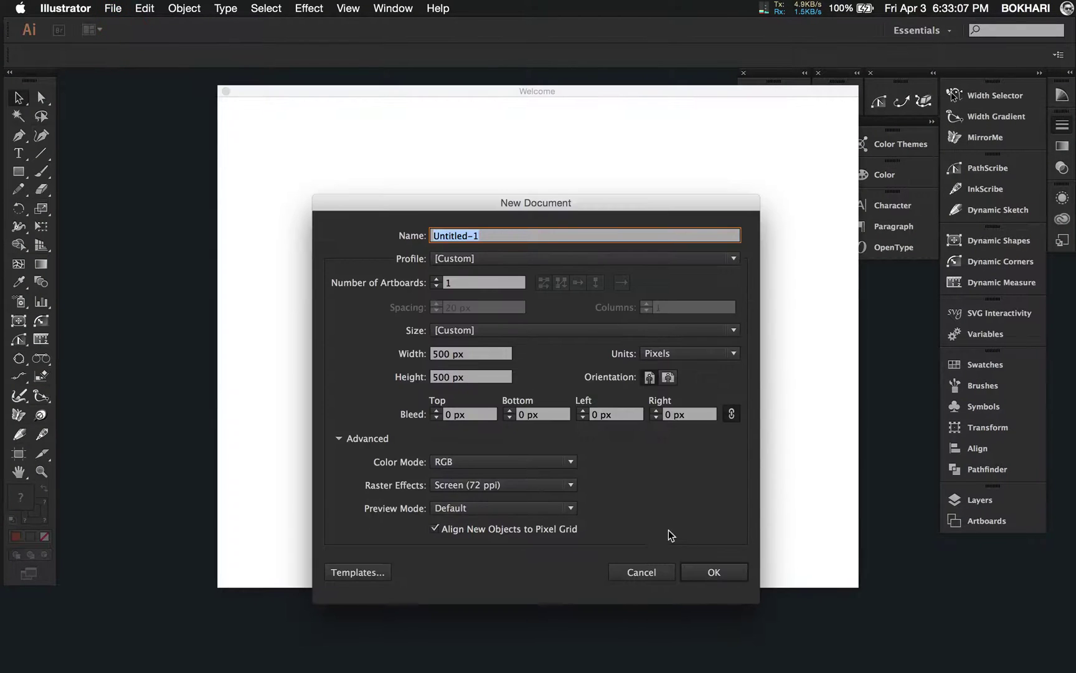
left_click(731, 573)
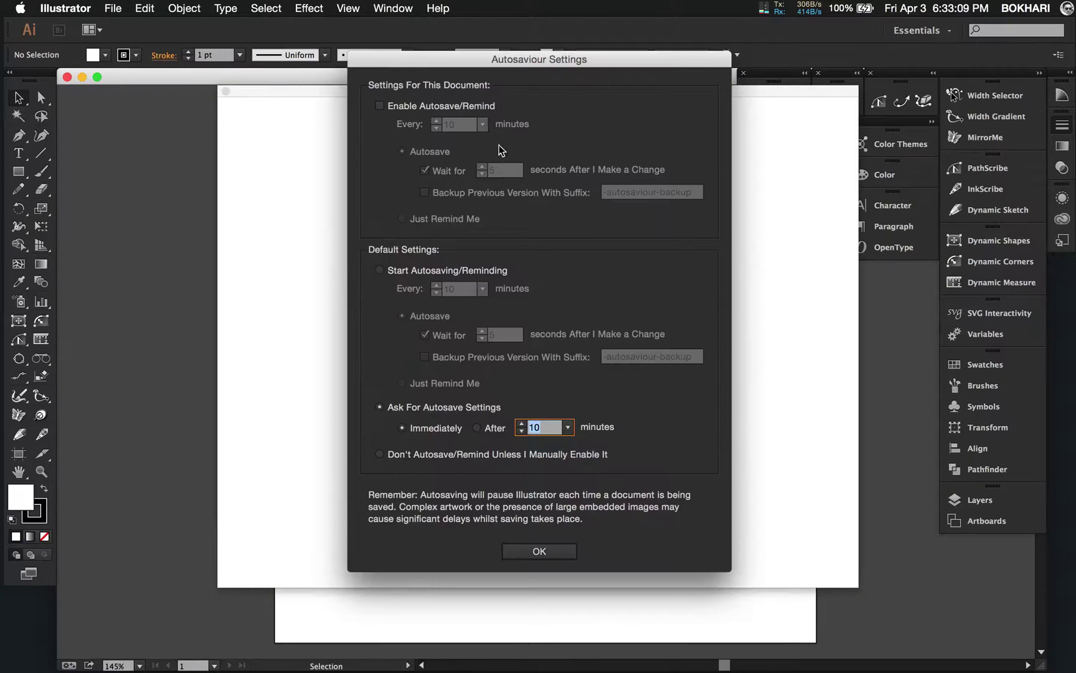
left_click(540, 550)
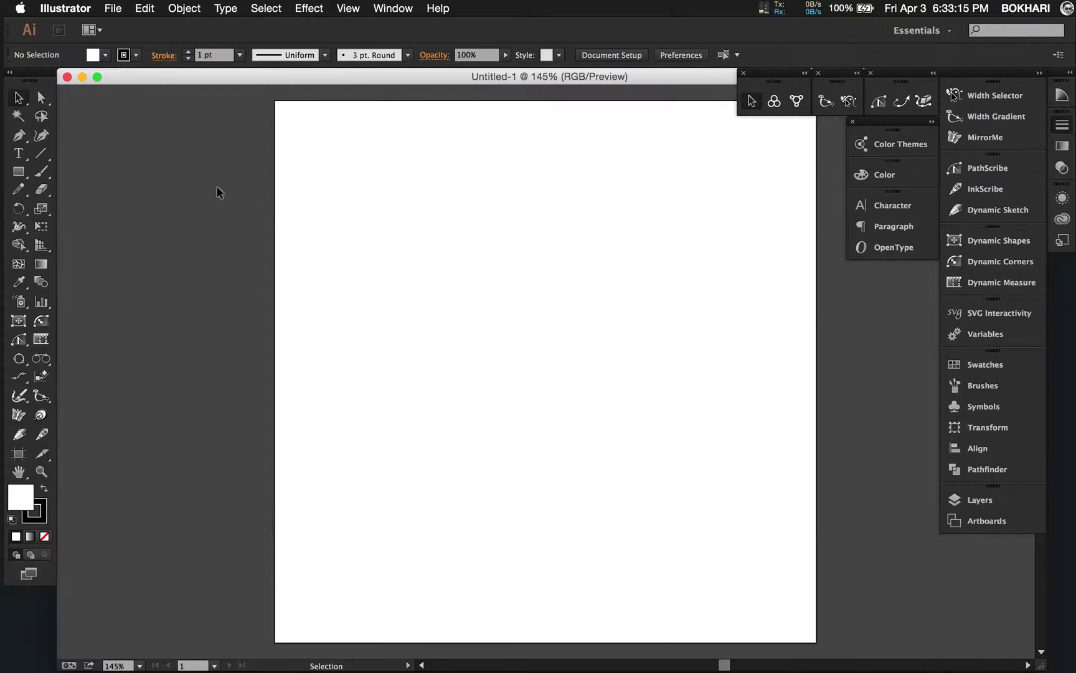
- Draw a rectangle about 214 × 97 px in the artboard's upper-left area and add anchor points at its top and bottom edge midpoints
left_click(19, 172)
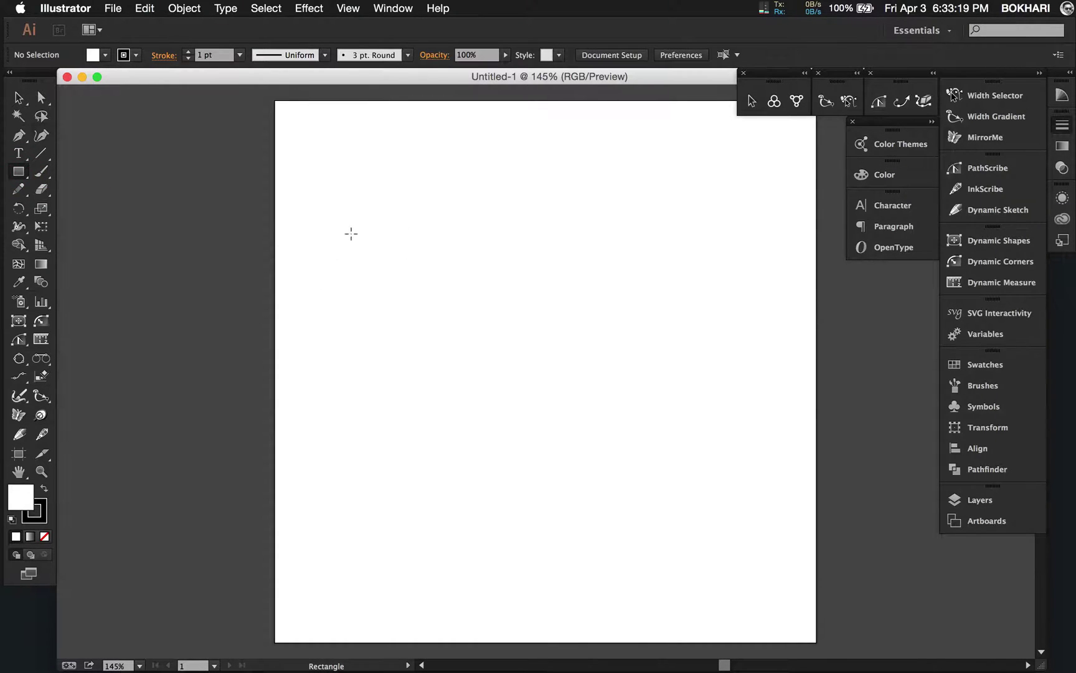
left_click_drag(310, 164, 542, 269)
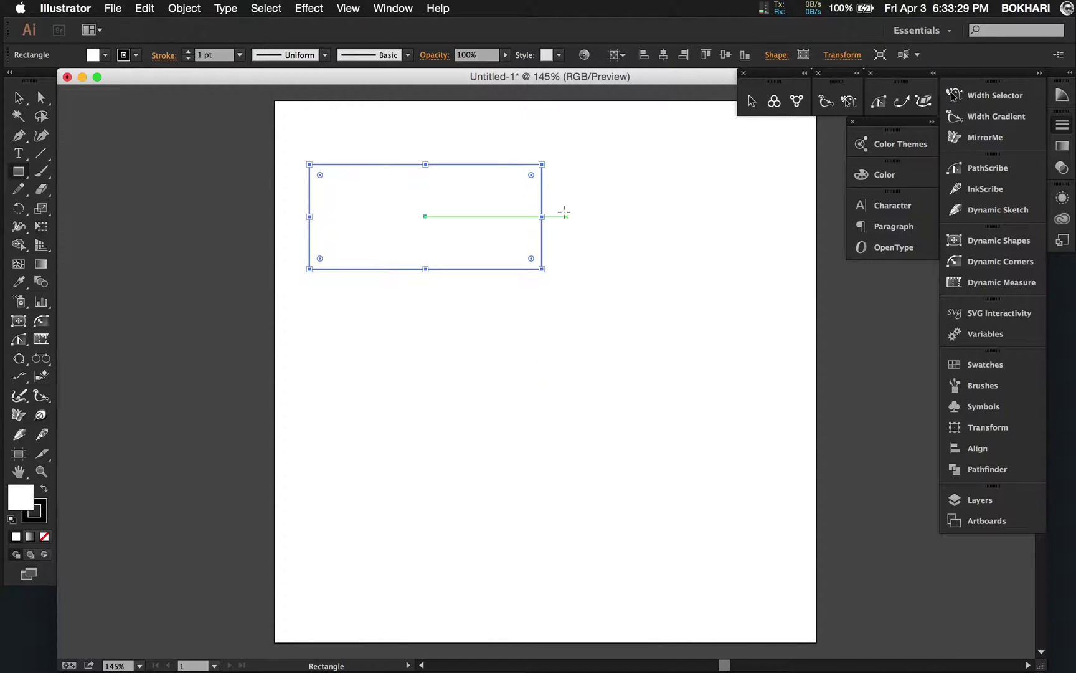
key("p")
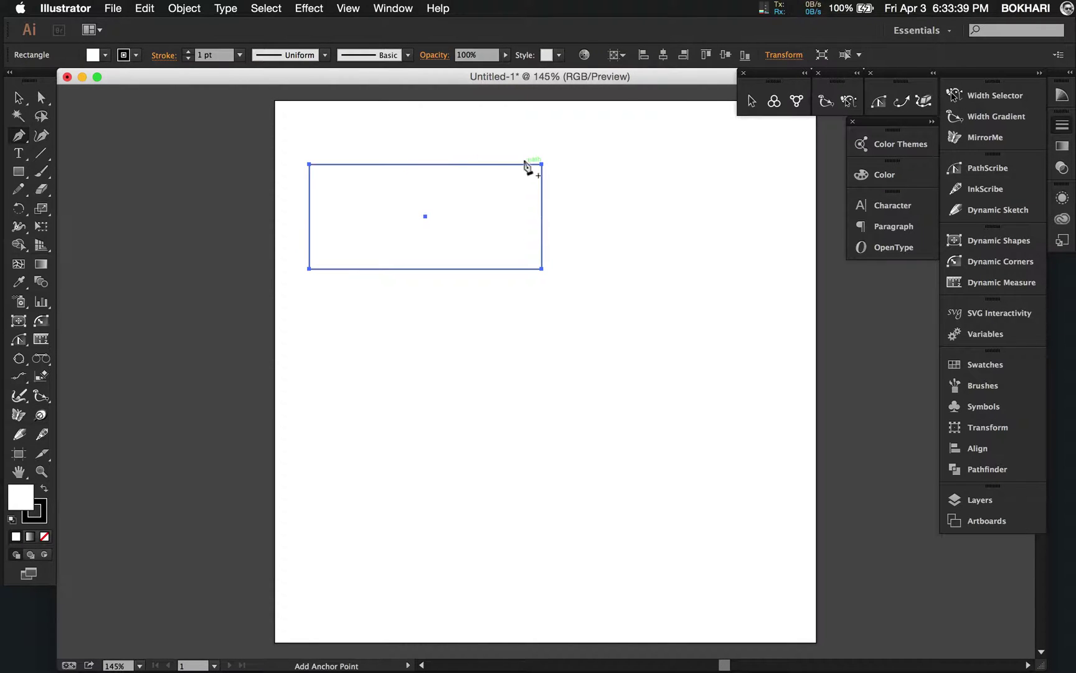
left_click(423, 164)
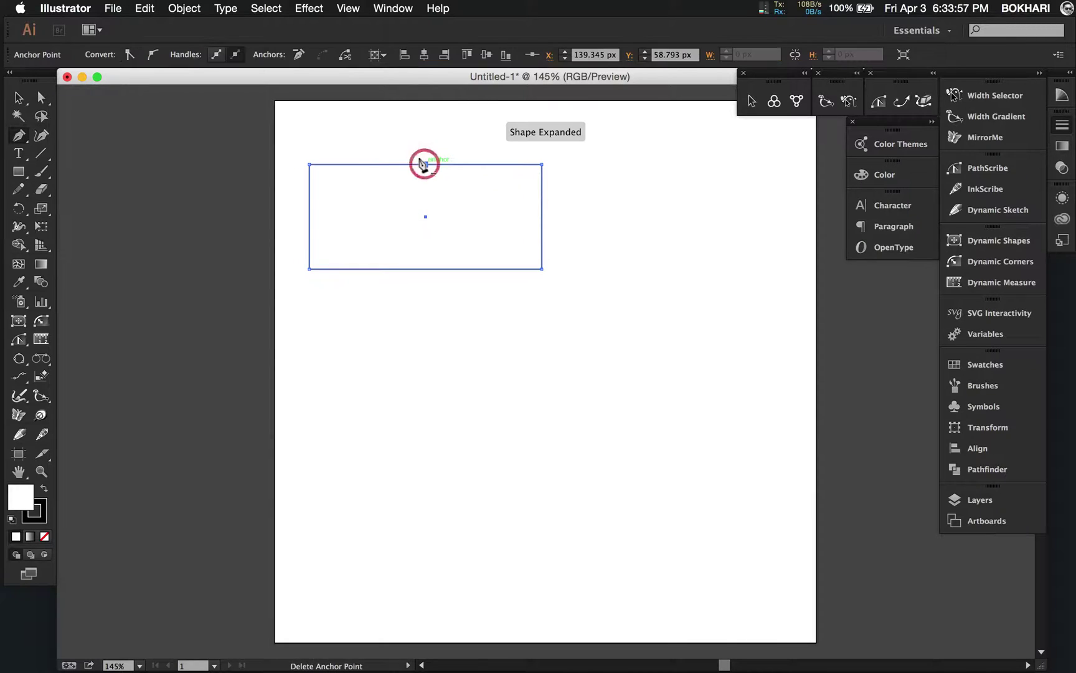
left_click(423, 269)
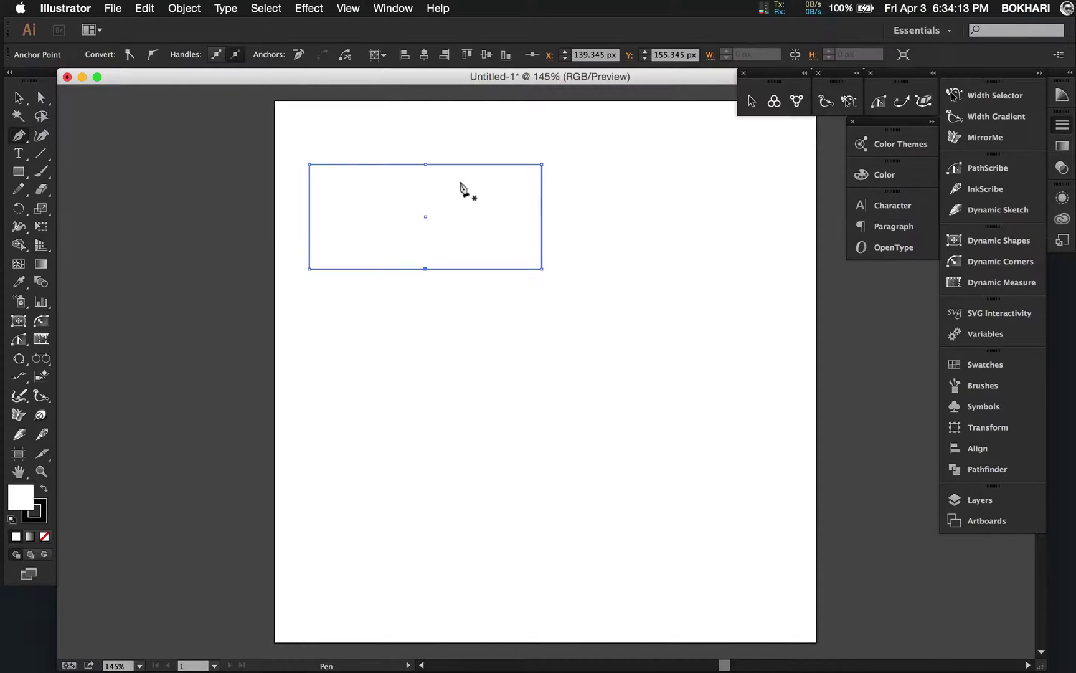
- Scale the rectangle's top and bottom midpoint anchors outward vertically together, making the shape about 137 px tall
key("a")
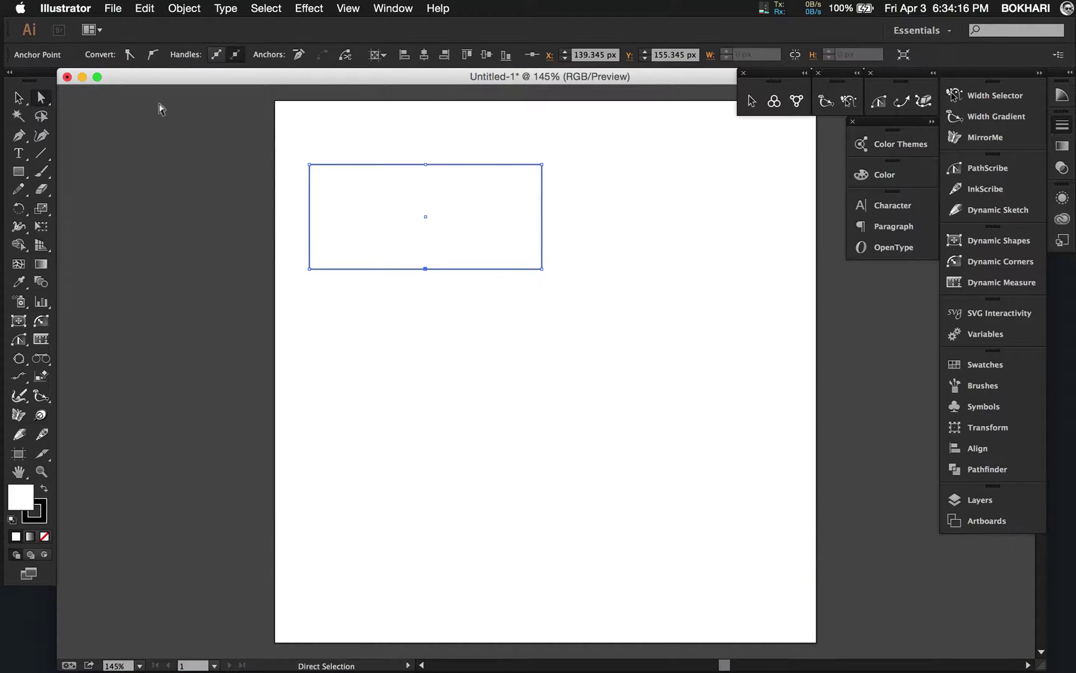
left_click(421, 162)
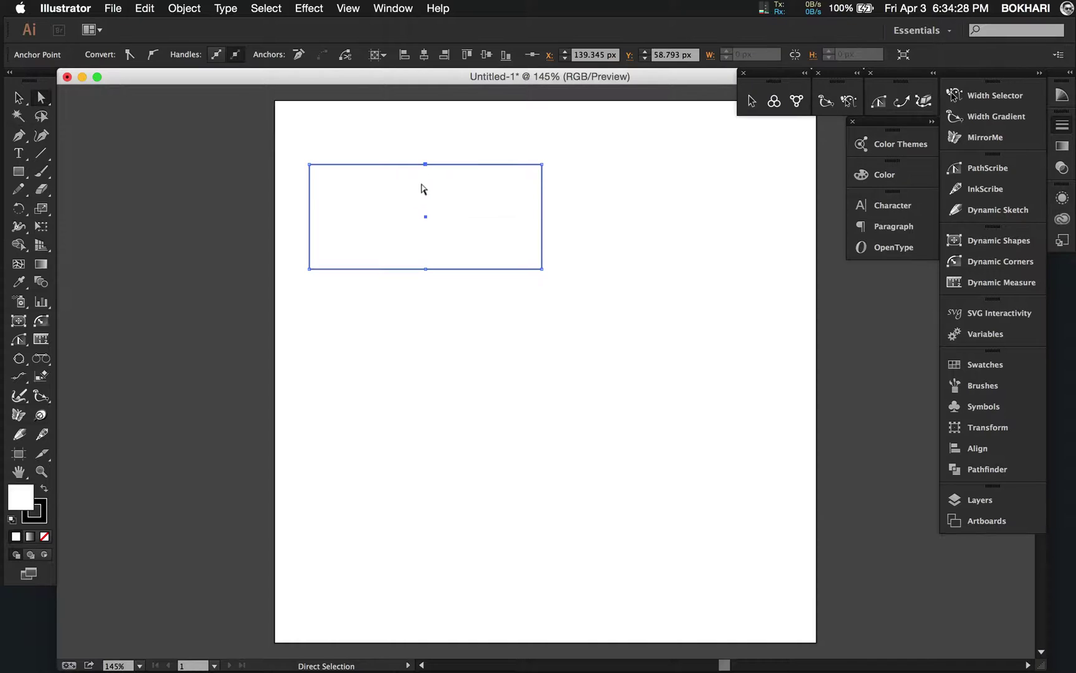
key("shift")
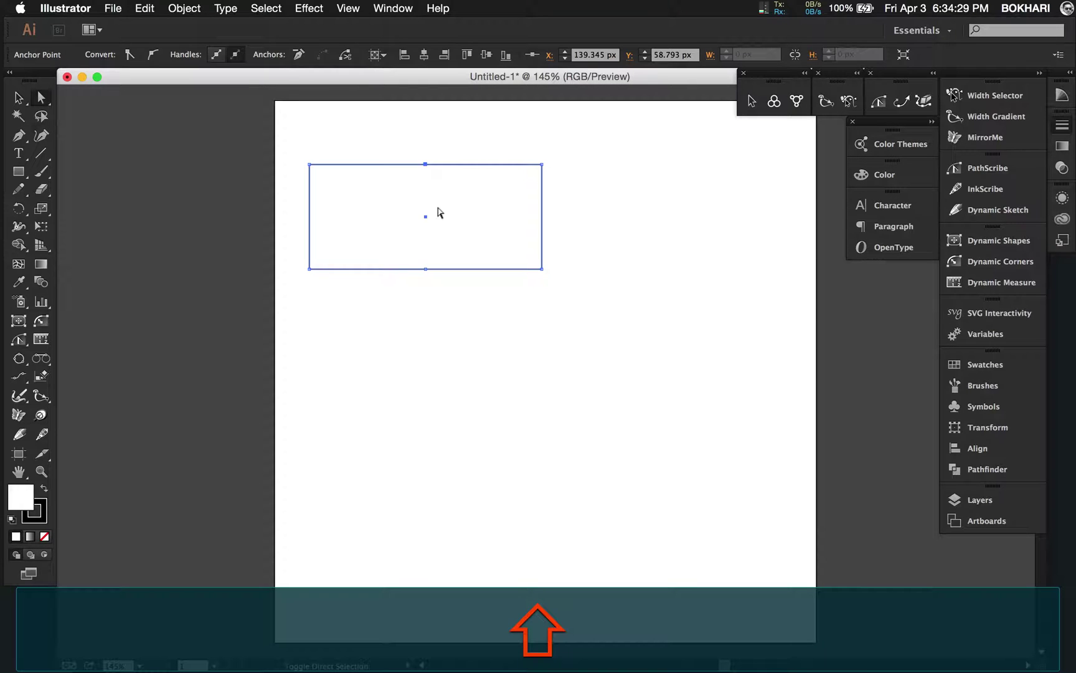
left_click(421, 268)
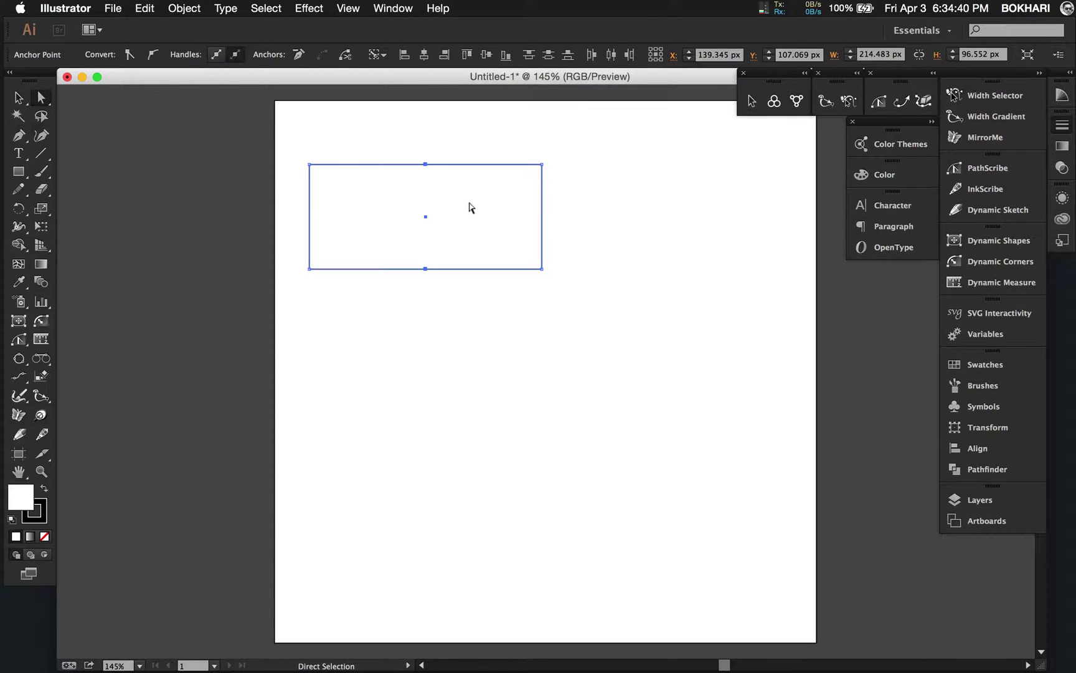
key("s")
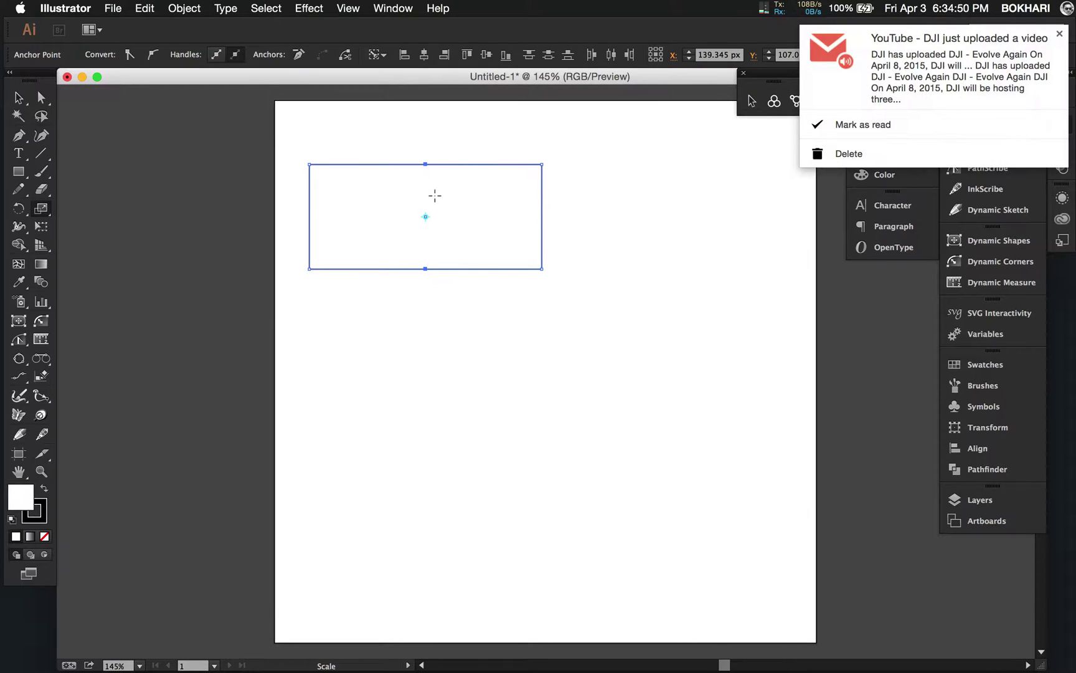
left_click(1059, 35)
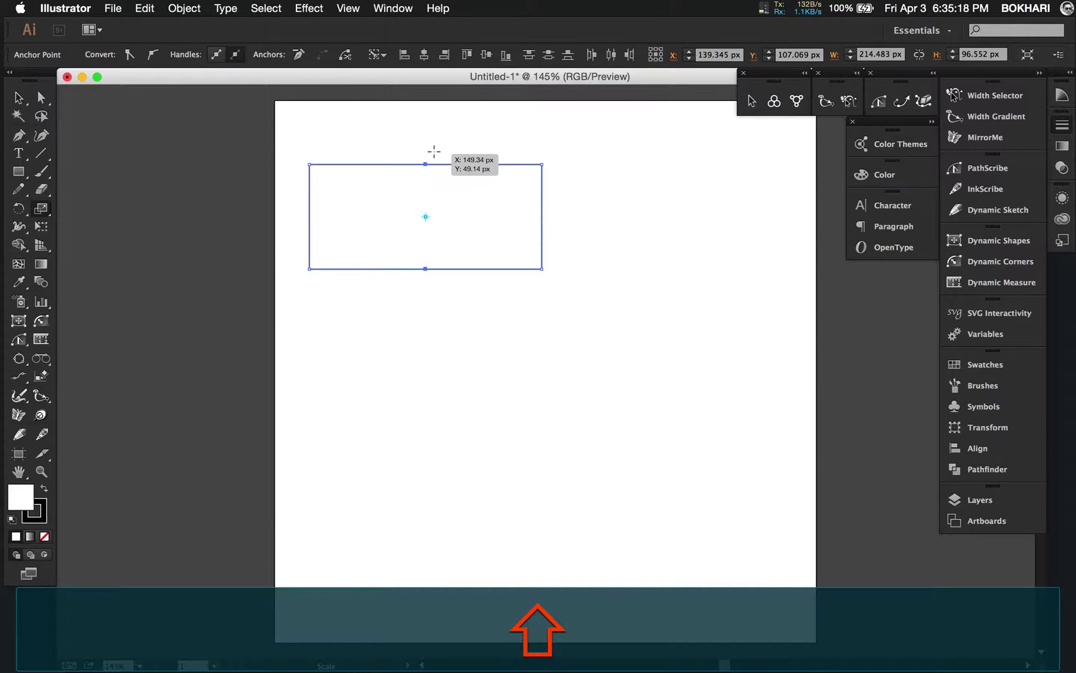
left_click_drag(432, 151, 434, 121)
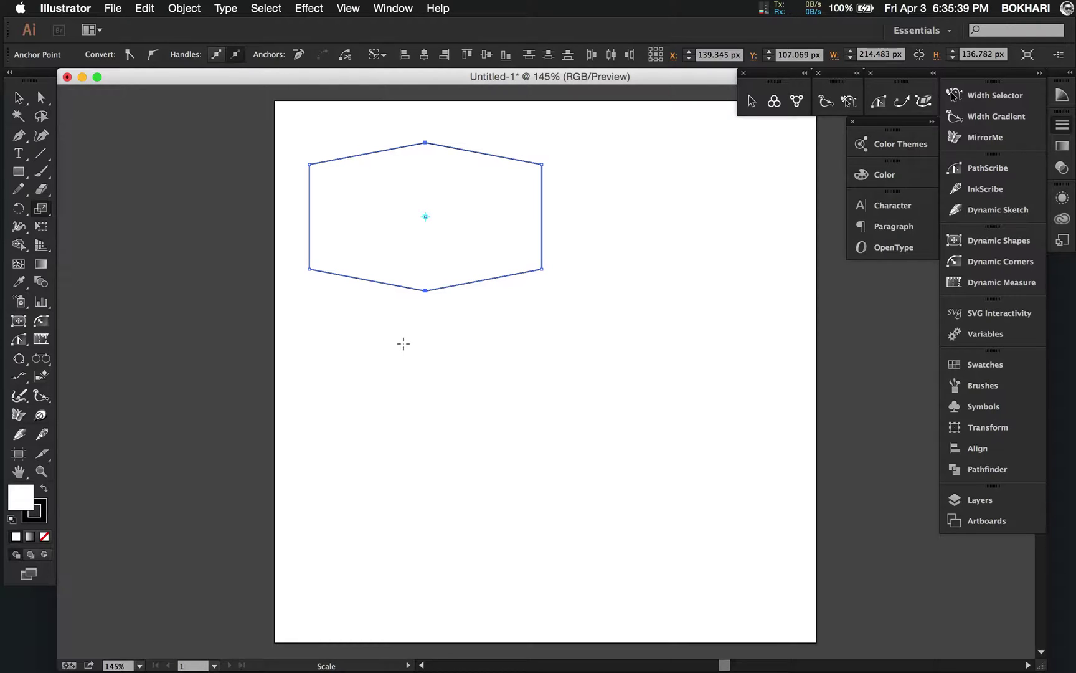
- Add anchor points at the midpoints of the shape's right and left vertical edges with the Pen tool
key("p")
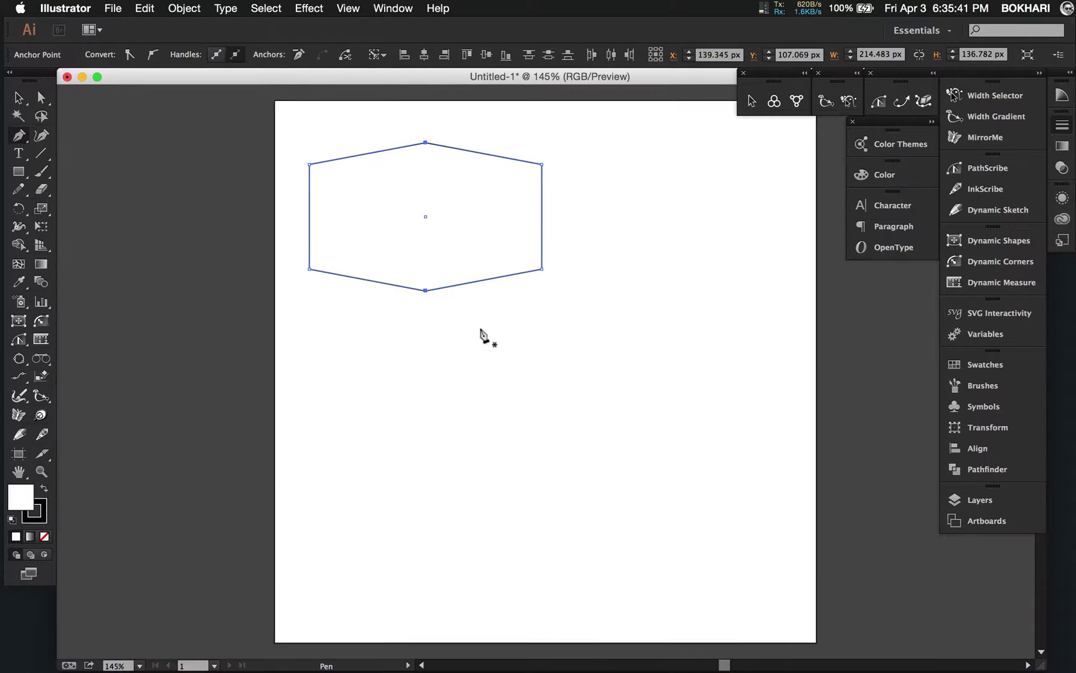
left_click(540, 215)
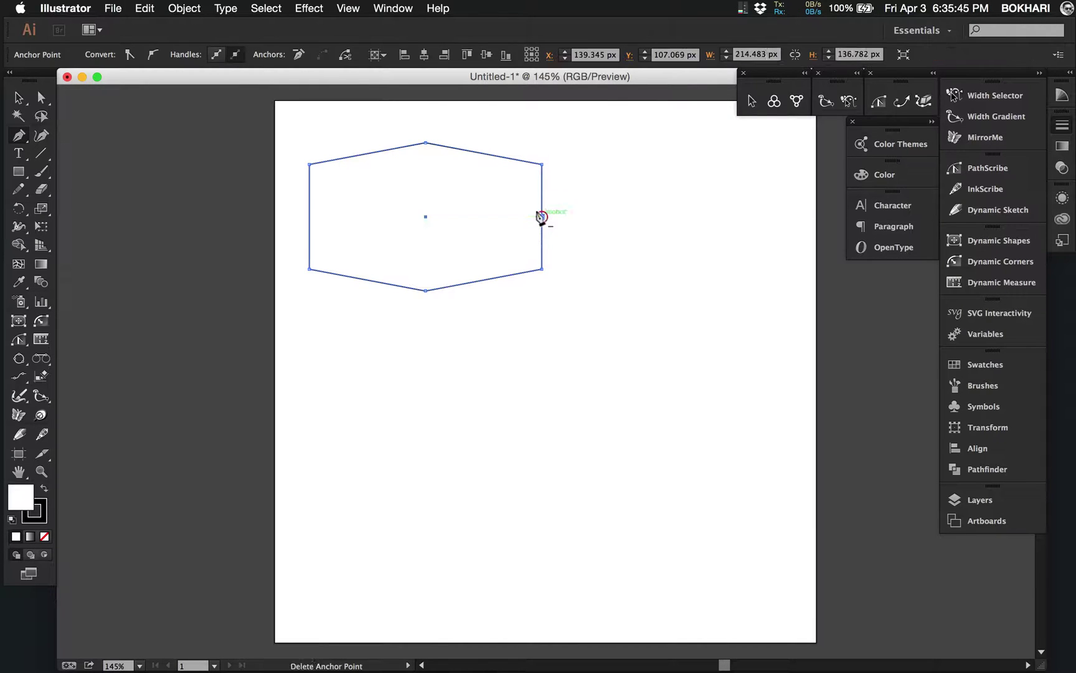
left_click(309, 217)
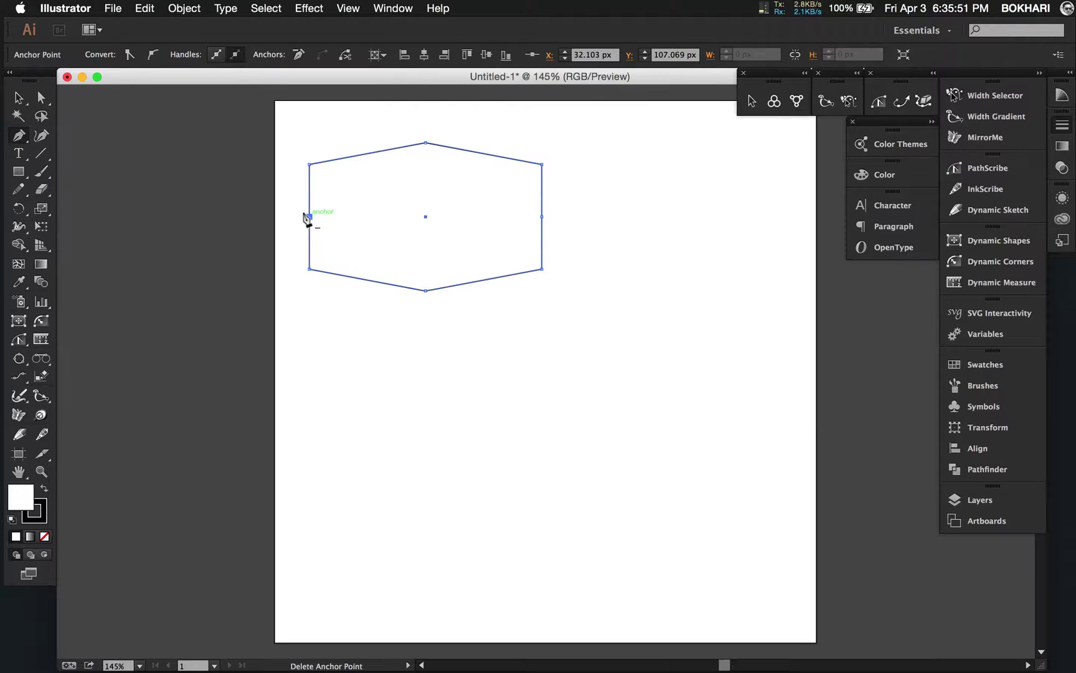
- Scale the left and right midpoint anchors inward horizontally together to form symmetrical V-shaped notches in the shape's sides
key("a")
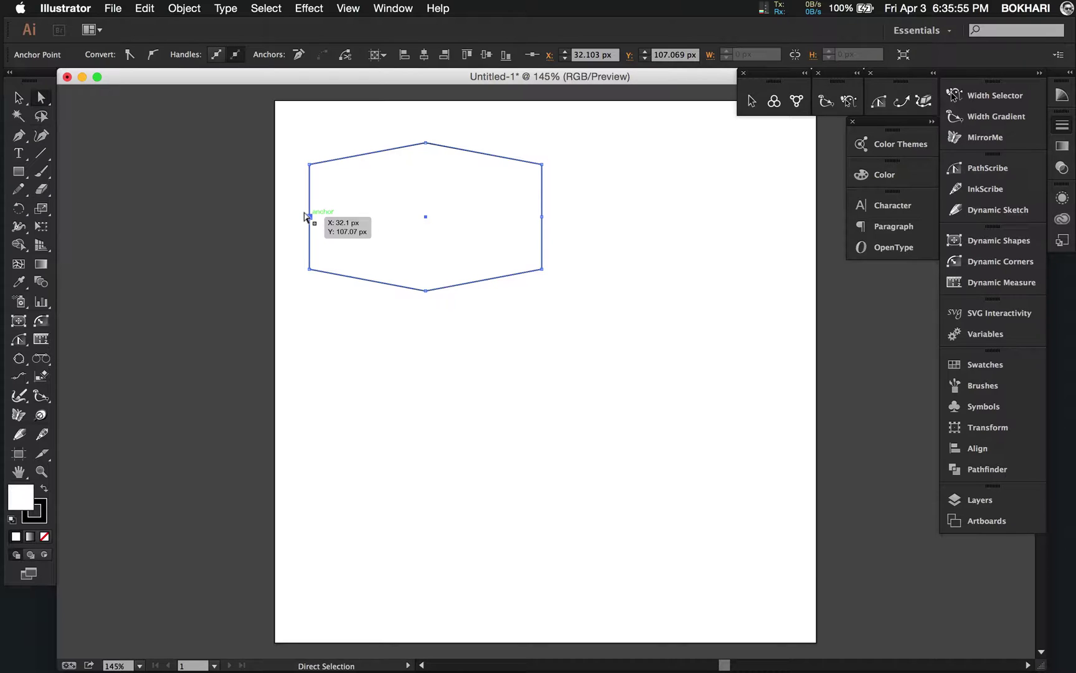
left_click(308, 216)
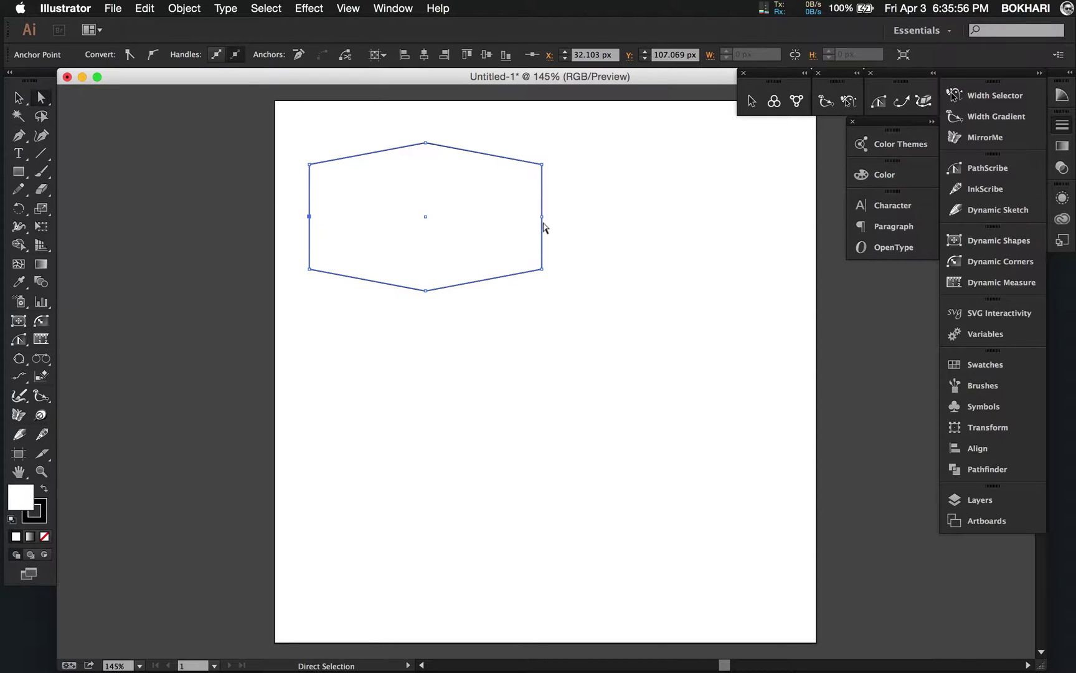
key("shift")
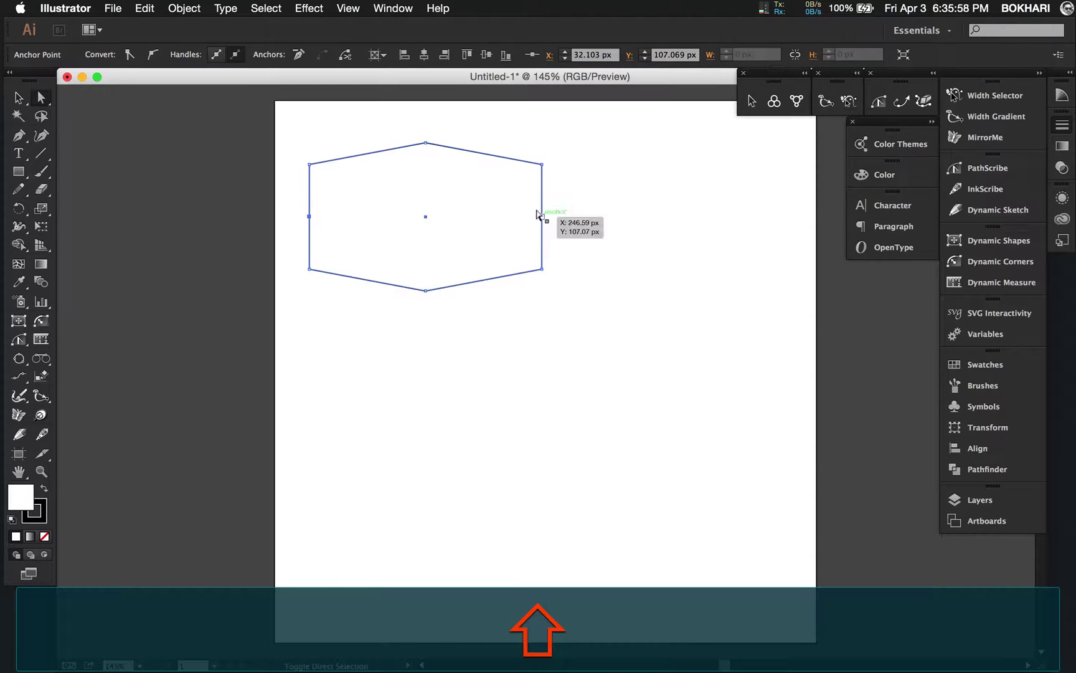
left_click(539, 215, "shift")
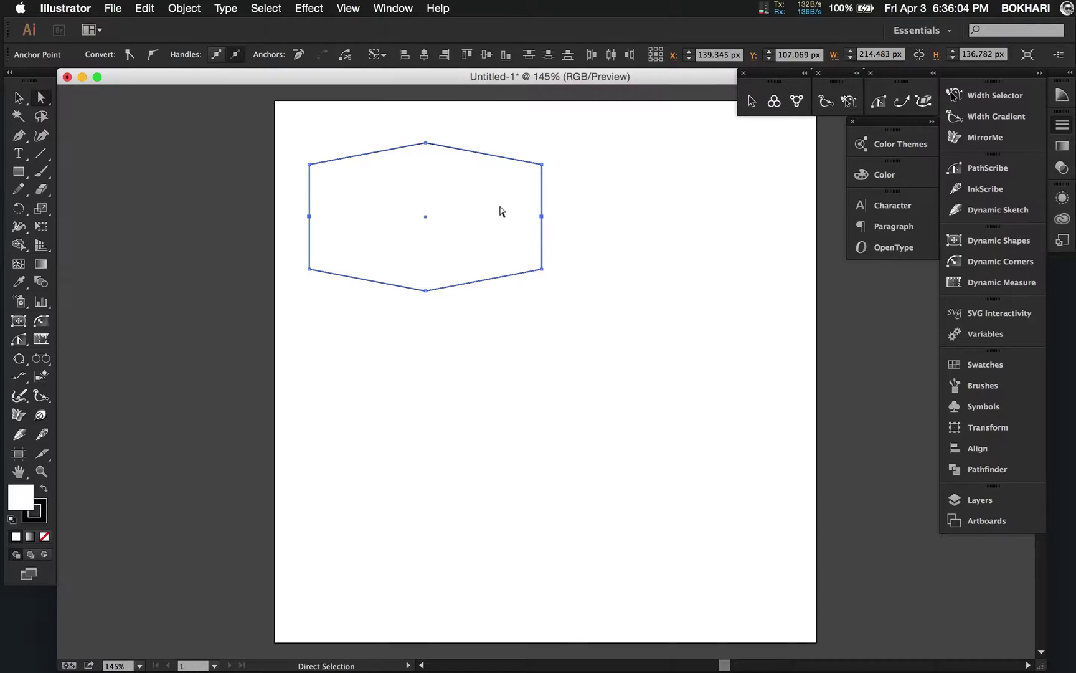
key("s")
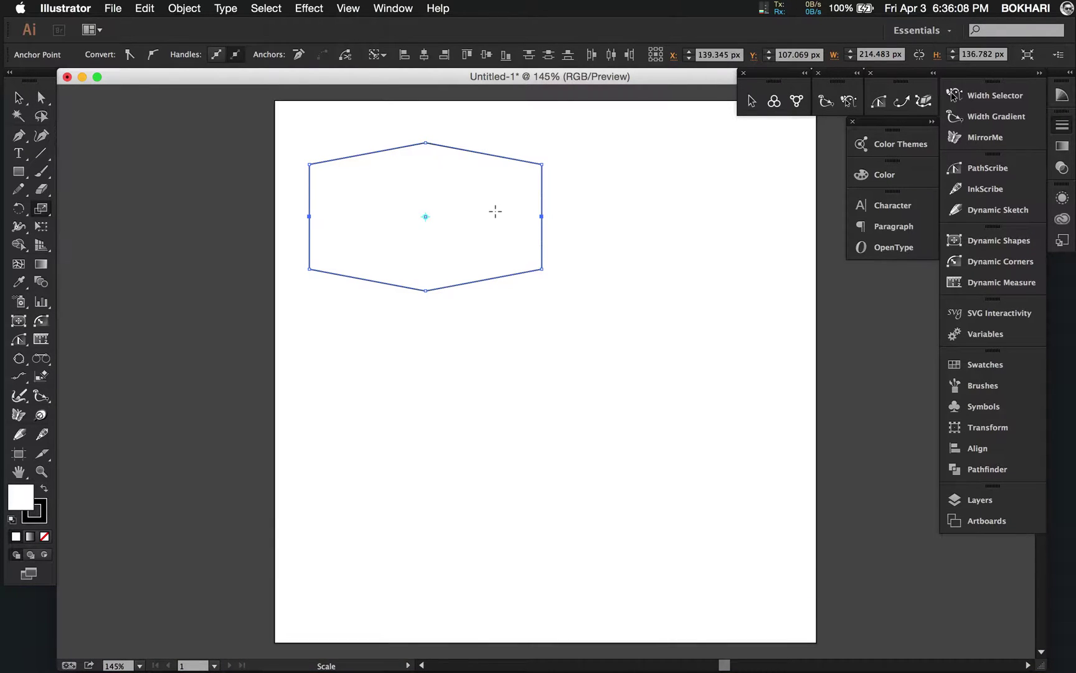
left_click_drag(529, 215, 496, 217)
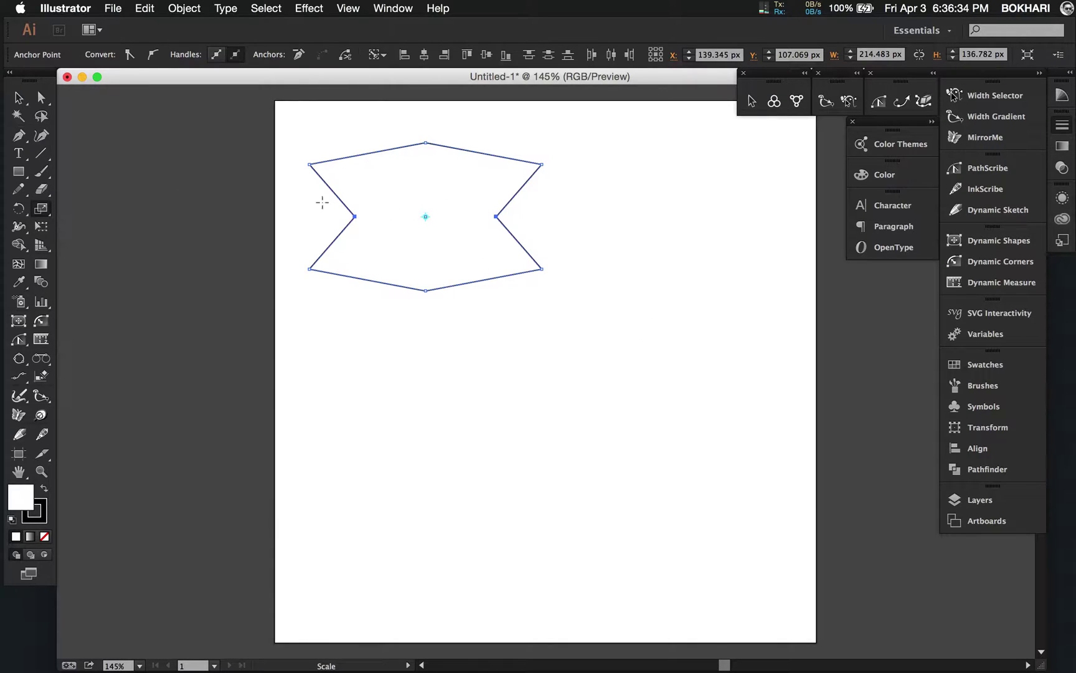
- Draw a circle about 199 px in diameter below the notched shape with the Ellipse tool
left_click(22, 175)
left_click_drag(21, 180, 59, 210)
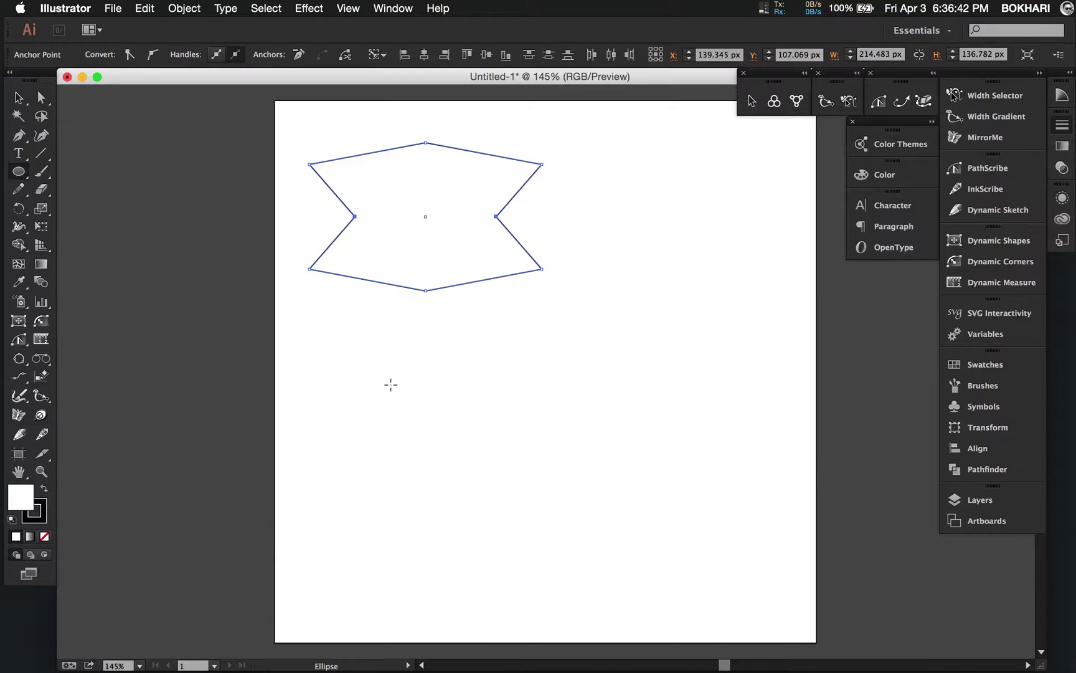
left_click_drag(373, 365, 588, 488)
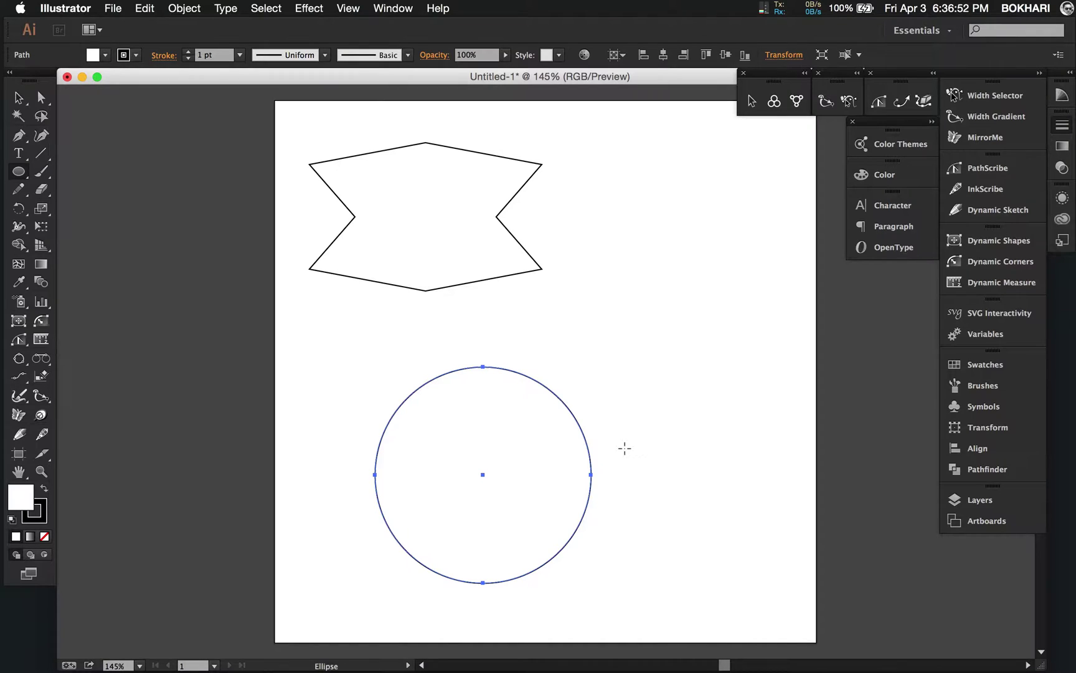
- Add two diagonally opposite anchor points to the circle, on its upper-right and lower-left arcs
key("p")
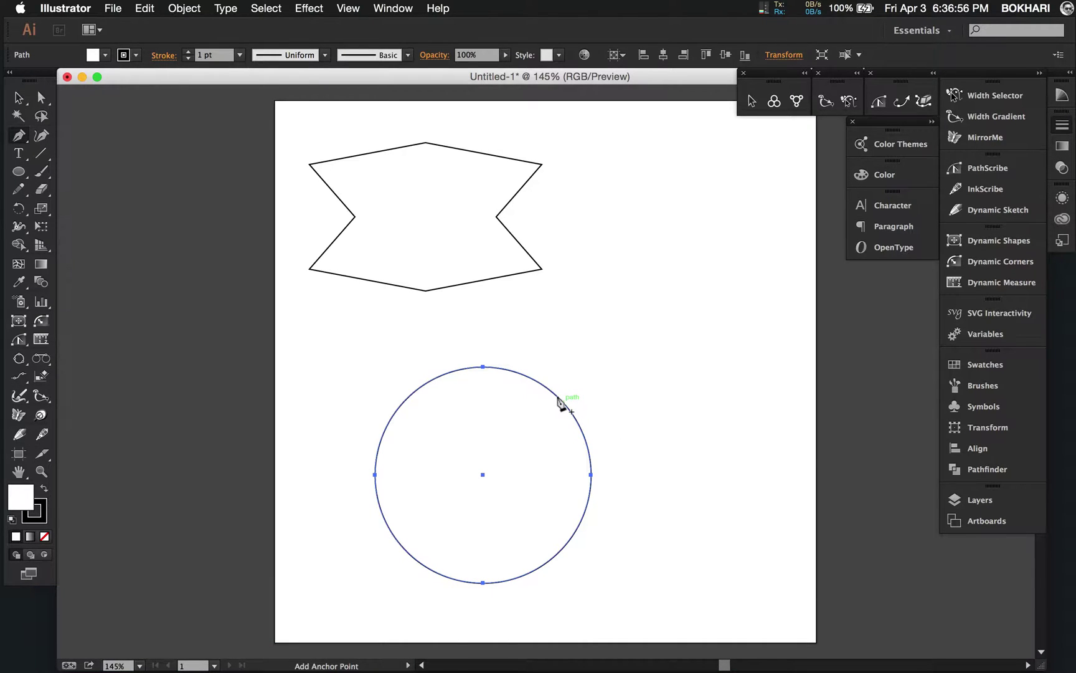
left_click(562, 402)
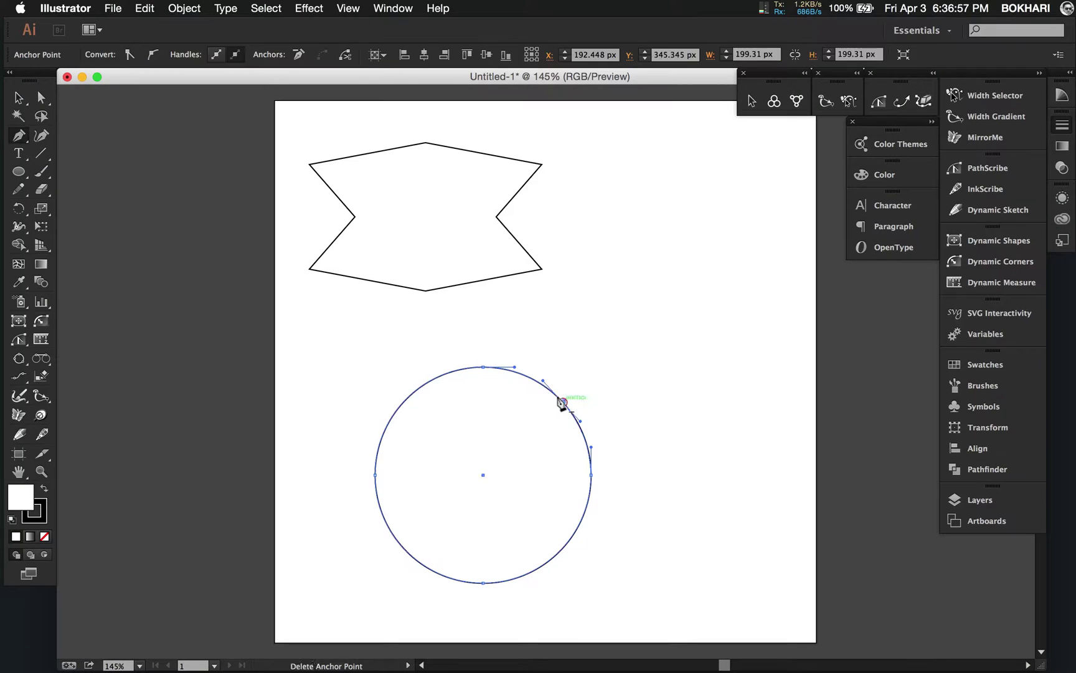
left_click(401, 546)
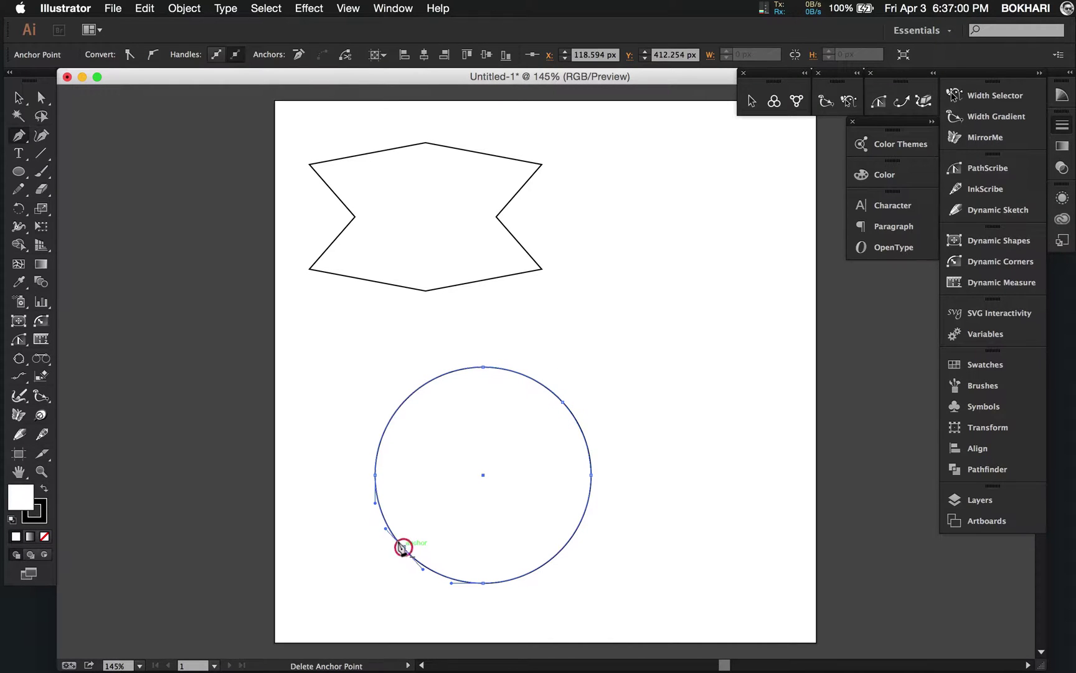
- Scale the circle's two added diagonal anchors horizontally past each other around the centre to form a symmetrical S-like shape
key("a")
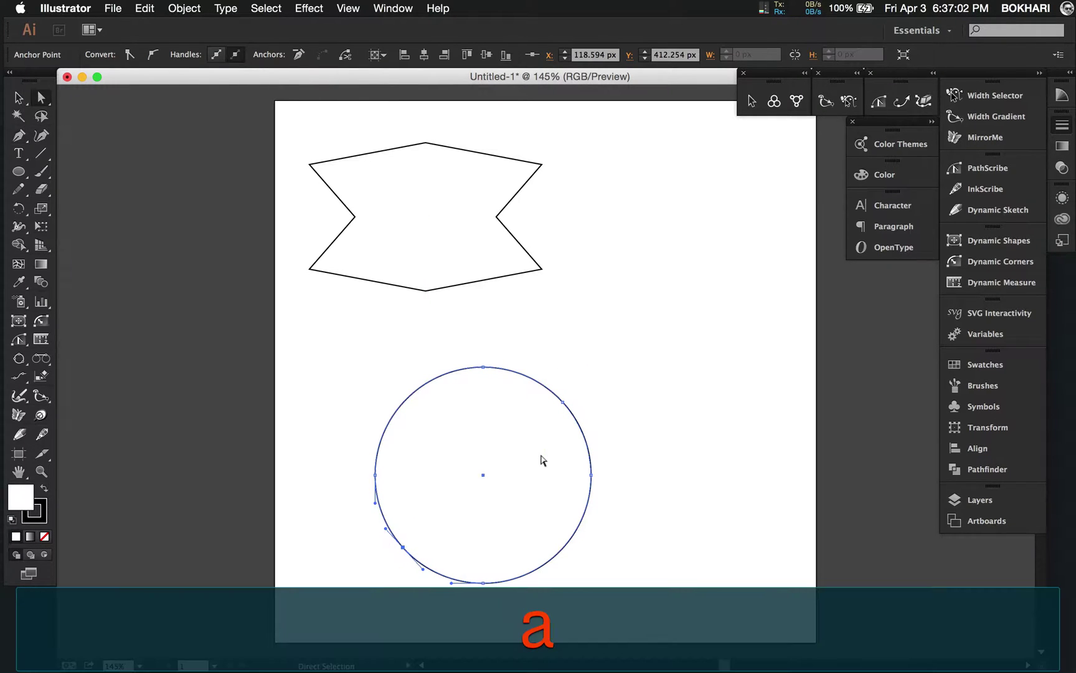
left_click(560, 403)
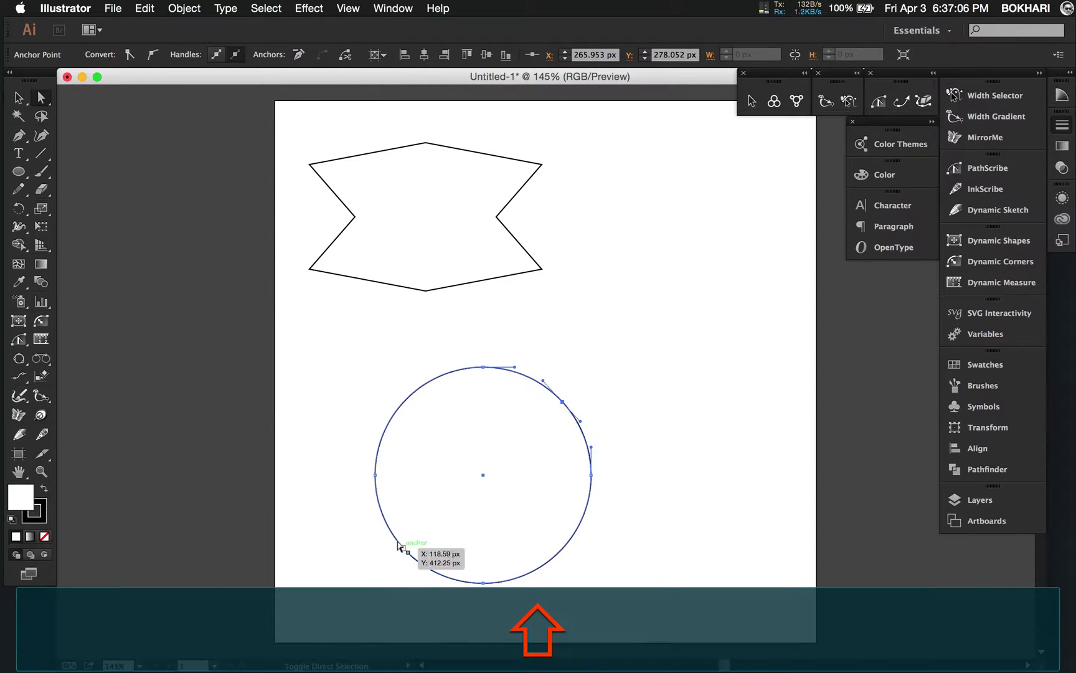
left_click(403, 546, "shift")
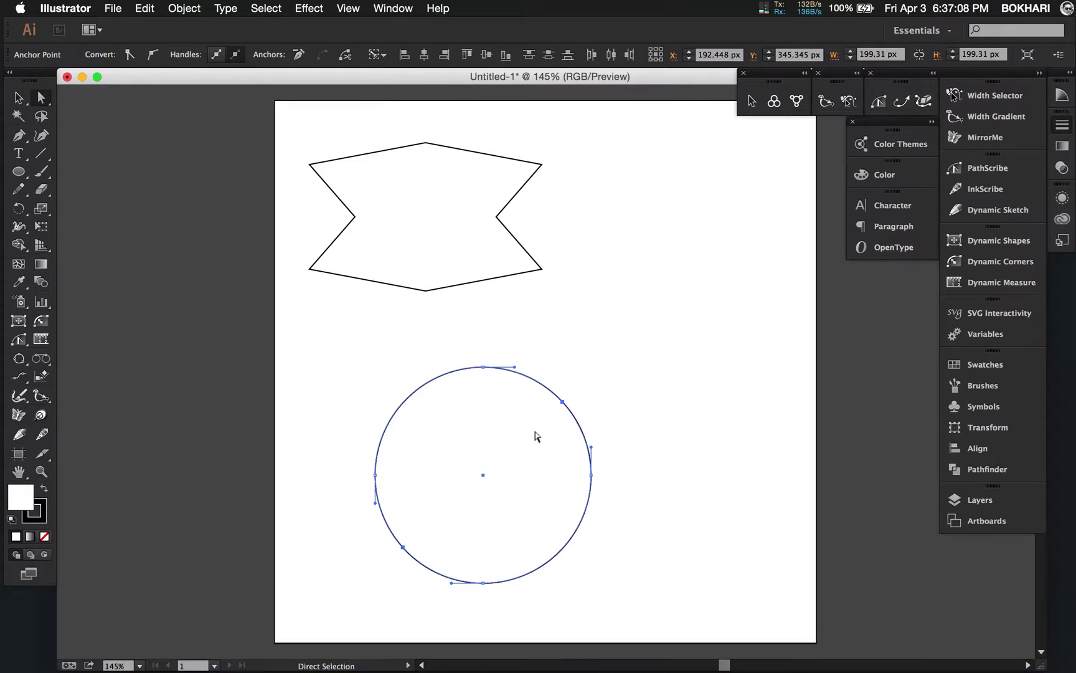
key("s")
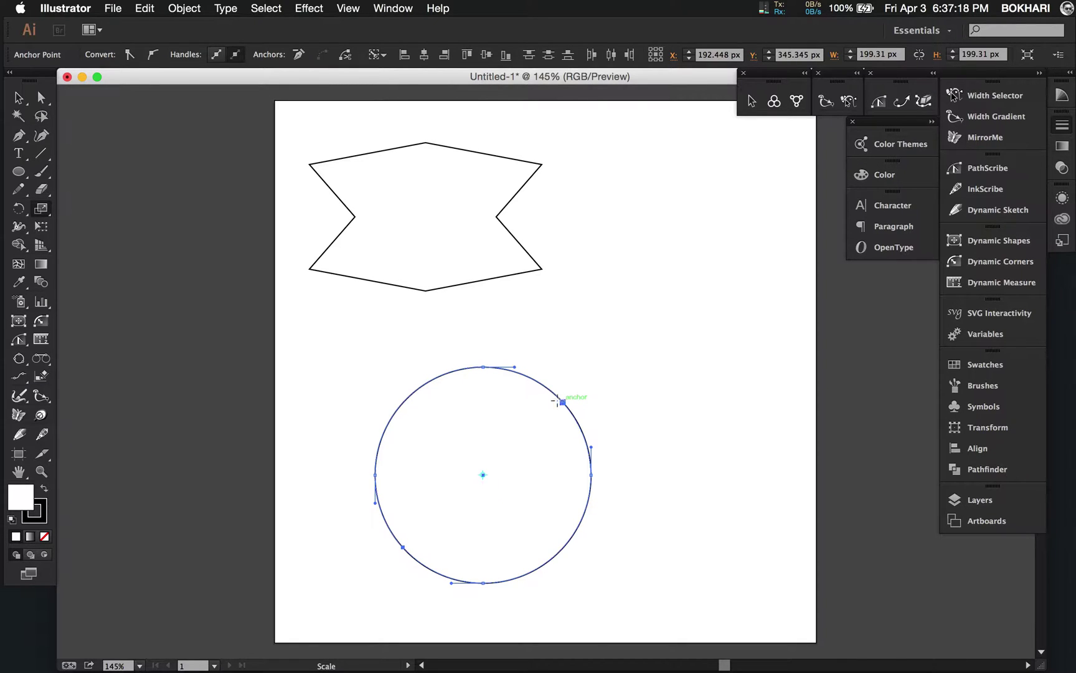
left_click_drag(560, 399, 418, 433)
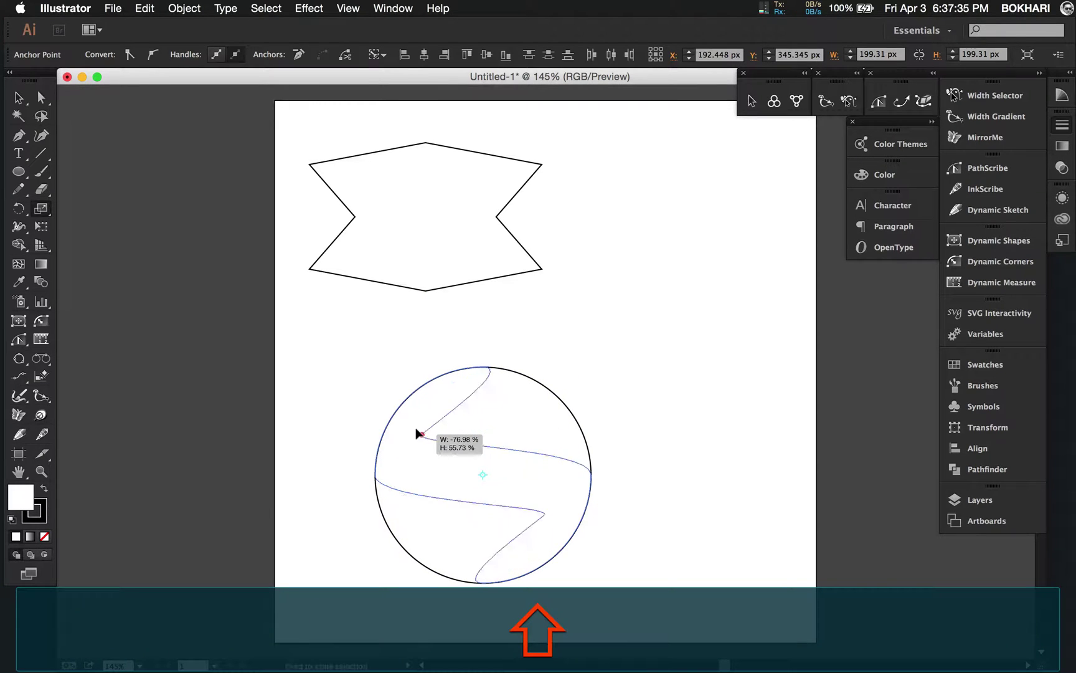
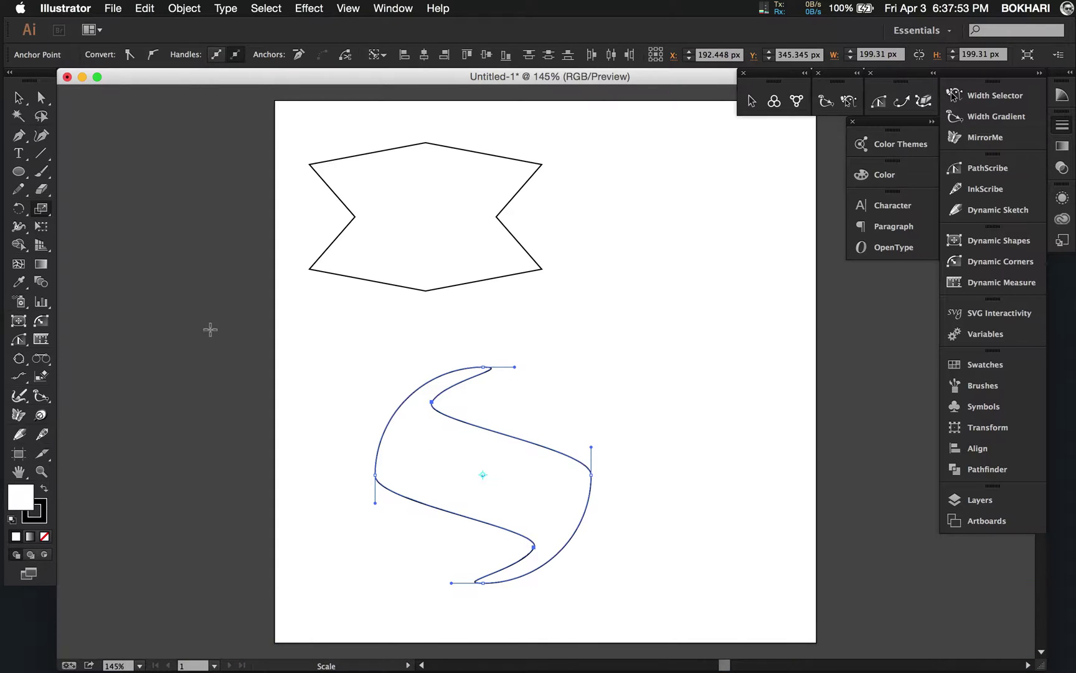
- Add an anchor point near the middle of each of the S shape's two long inner curves with the Pen tool
key("p")
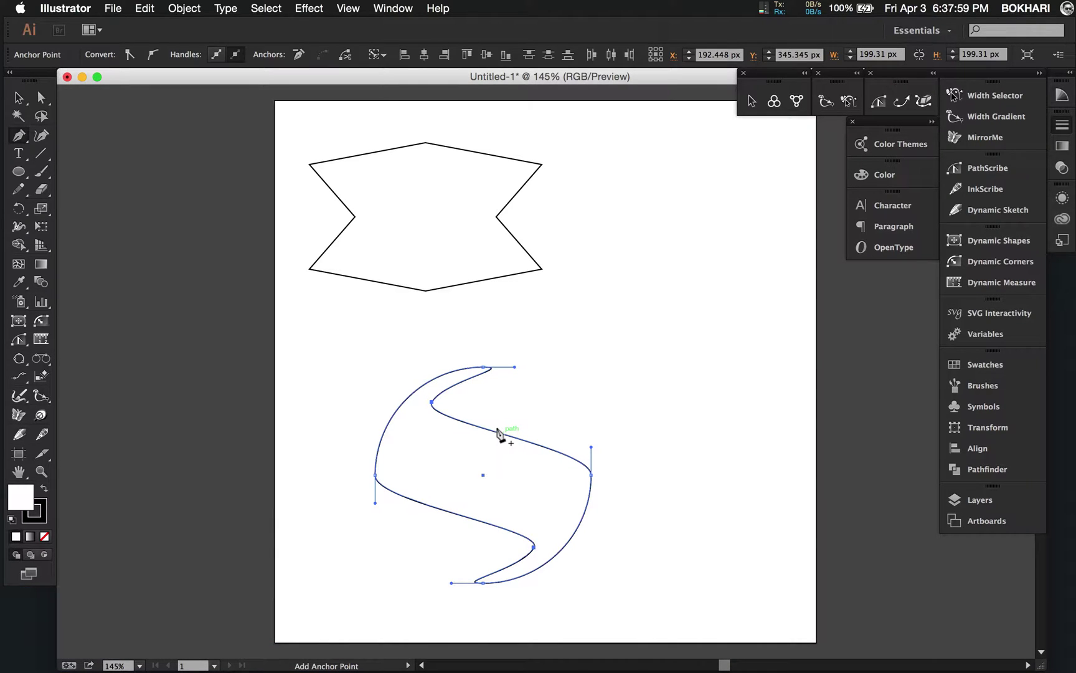
left_click(502, 432)
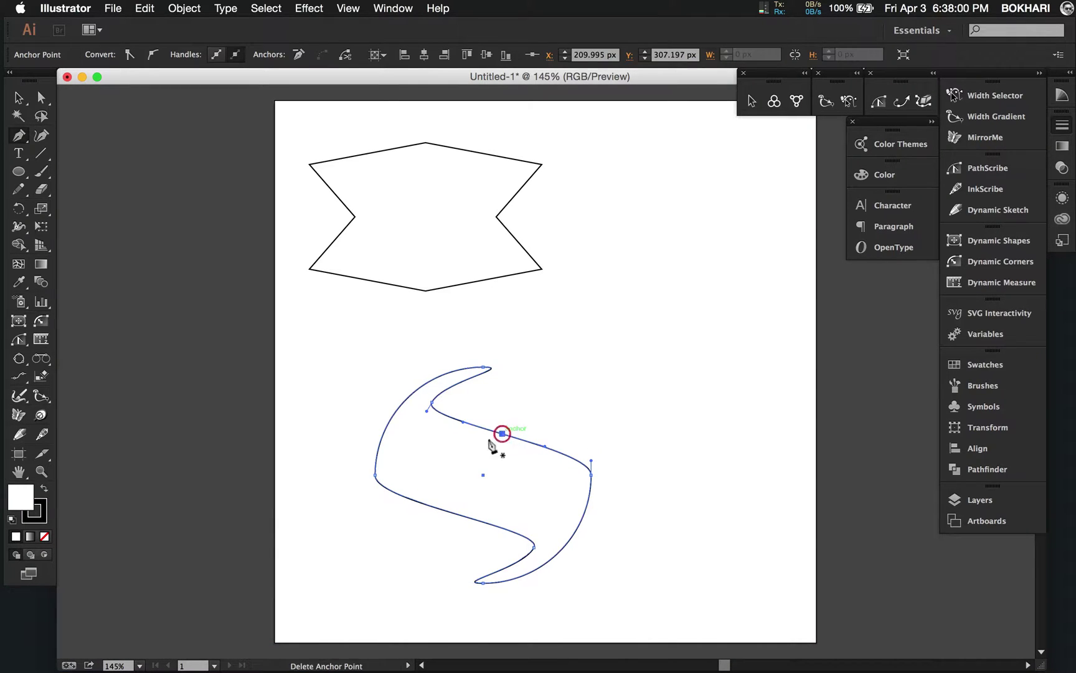
left_click(443, 509)
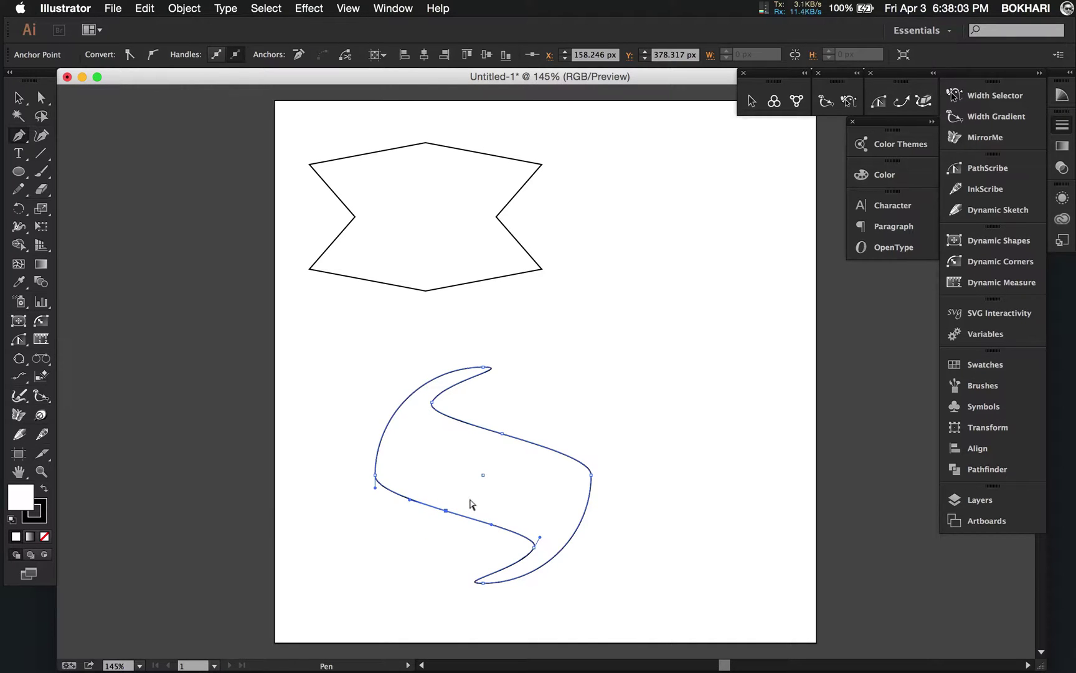
- Scale the two new mid-curve anchors horizontally past each other to create matching waves on both sides of the S shape
key("a")
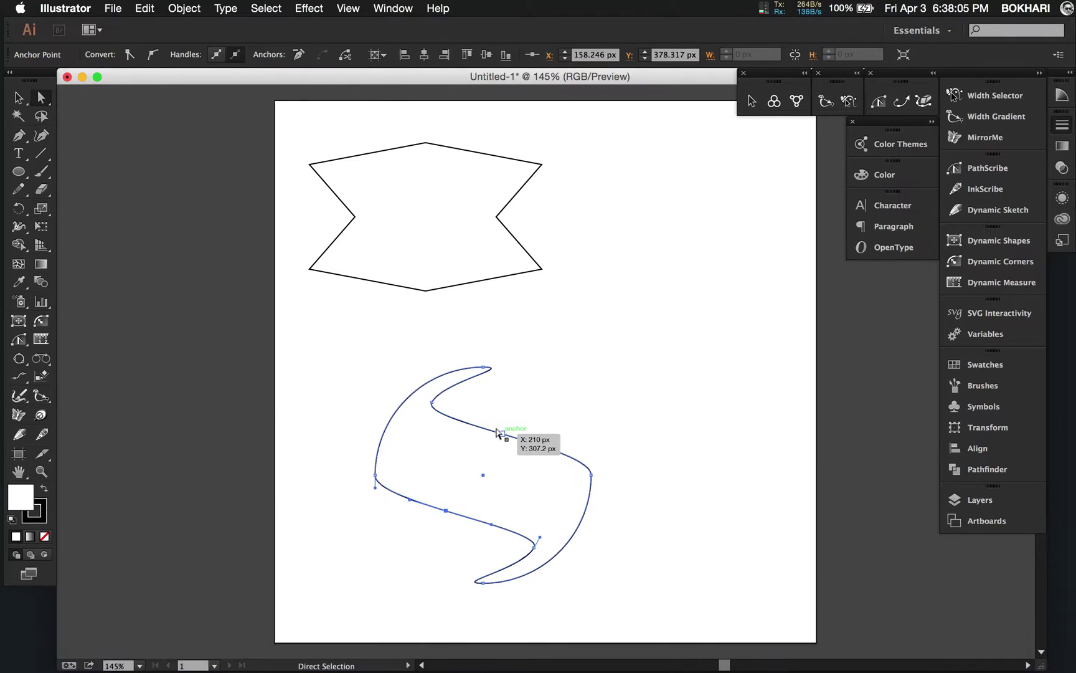
left_click(498, 432)
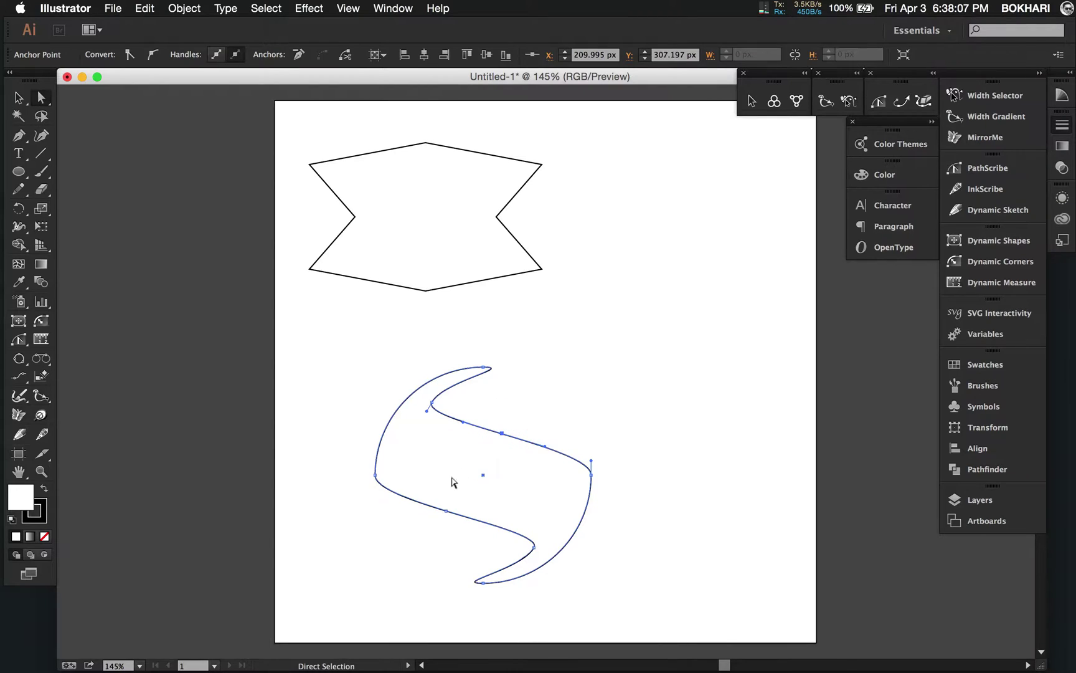
left_click(445, 510, "shift")
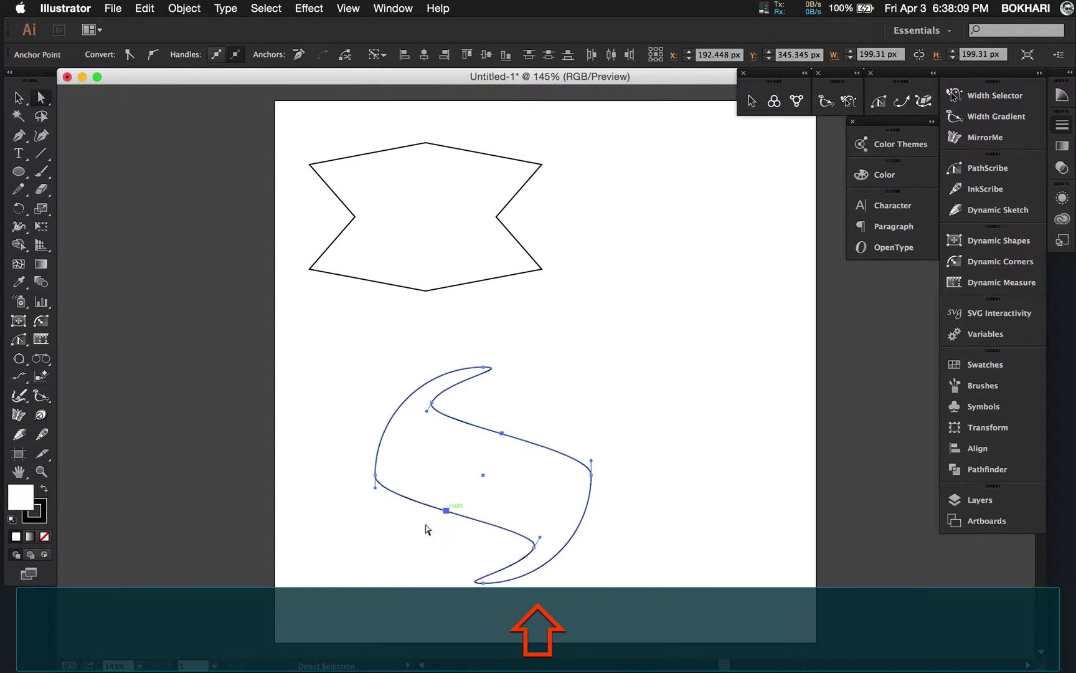
key("s")
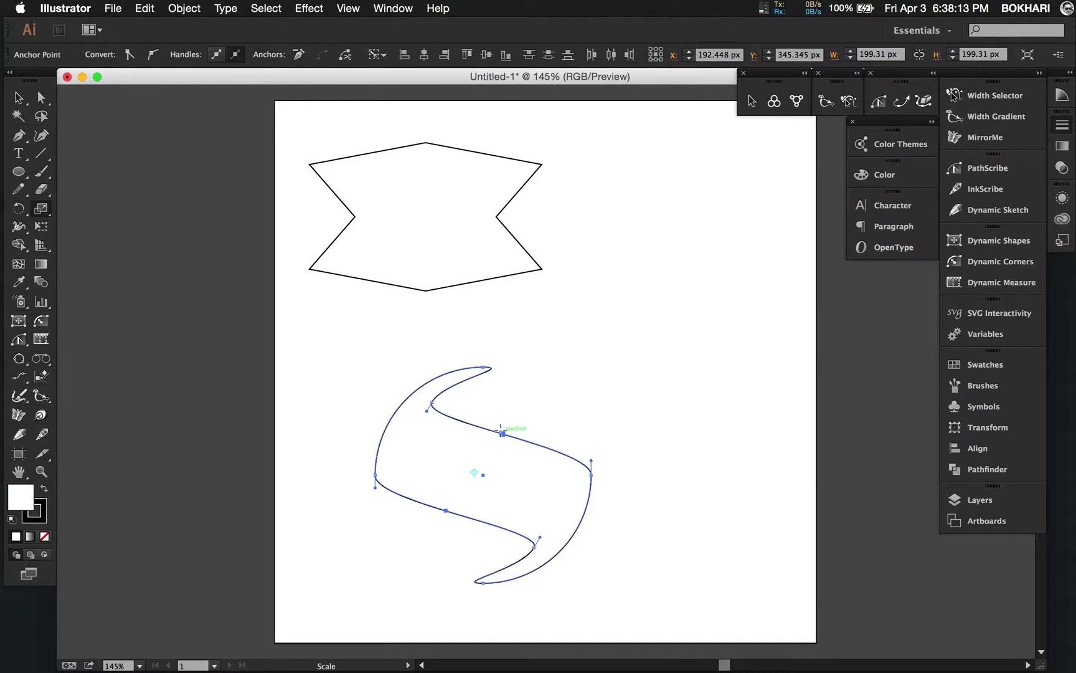
left_click_drag(501, 430, 423, 420)
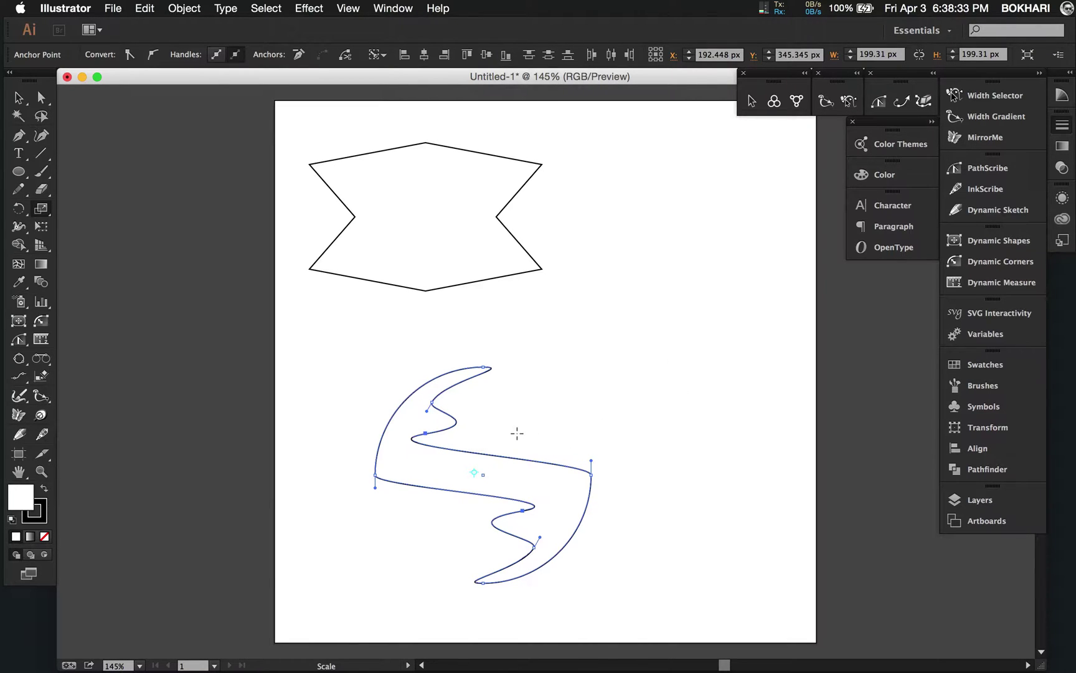
- Add two more opposite anchor points, one on each long, nearly horizontal curve facing the S shape's centre
key("p")
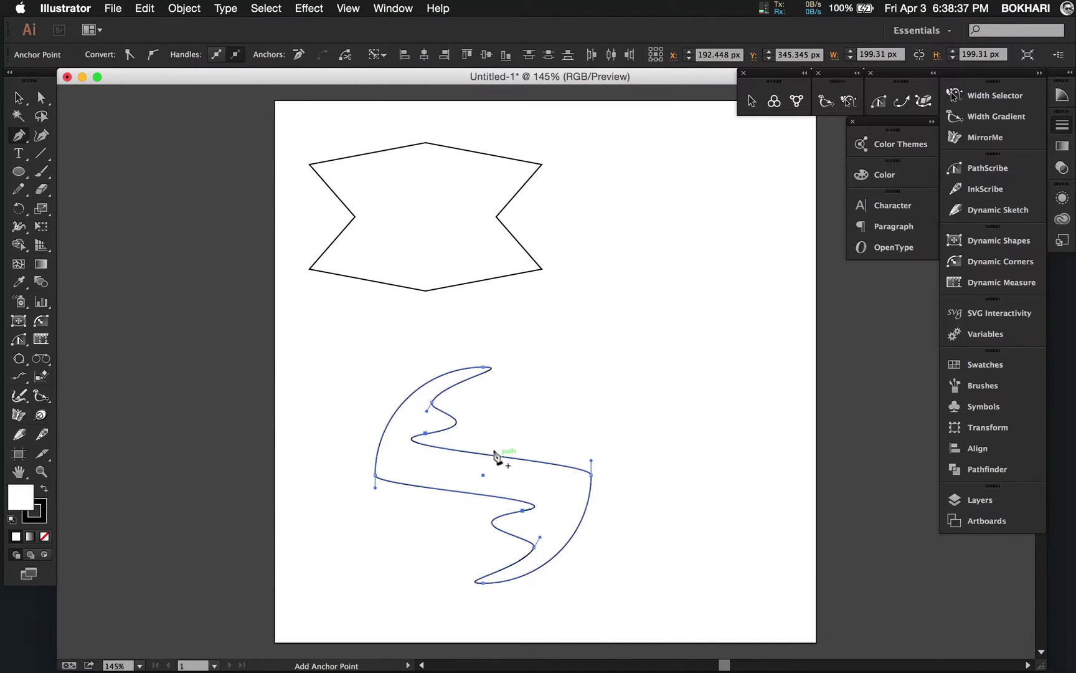
left_click(497, 455)
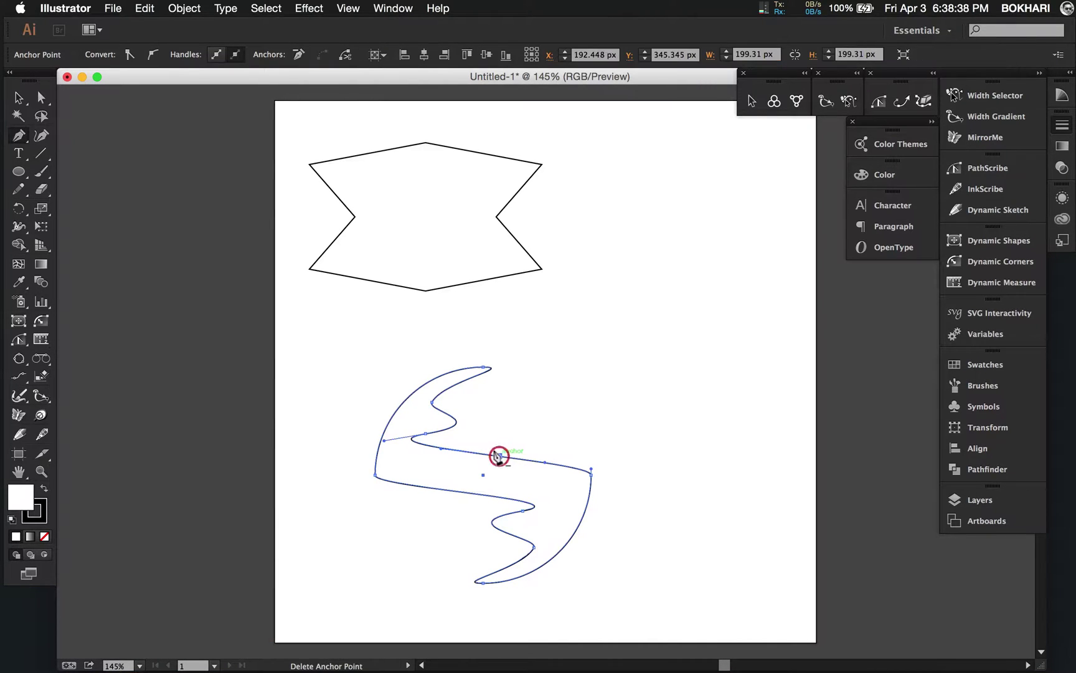
left_click(444, 489)
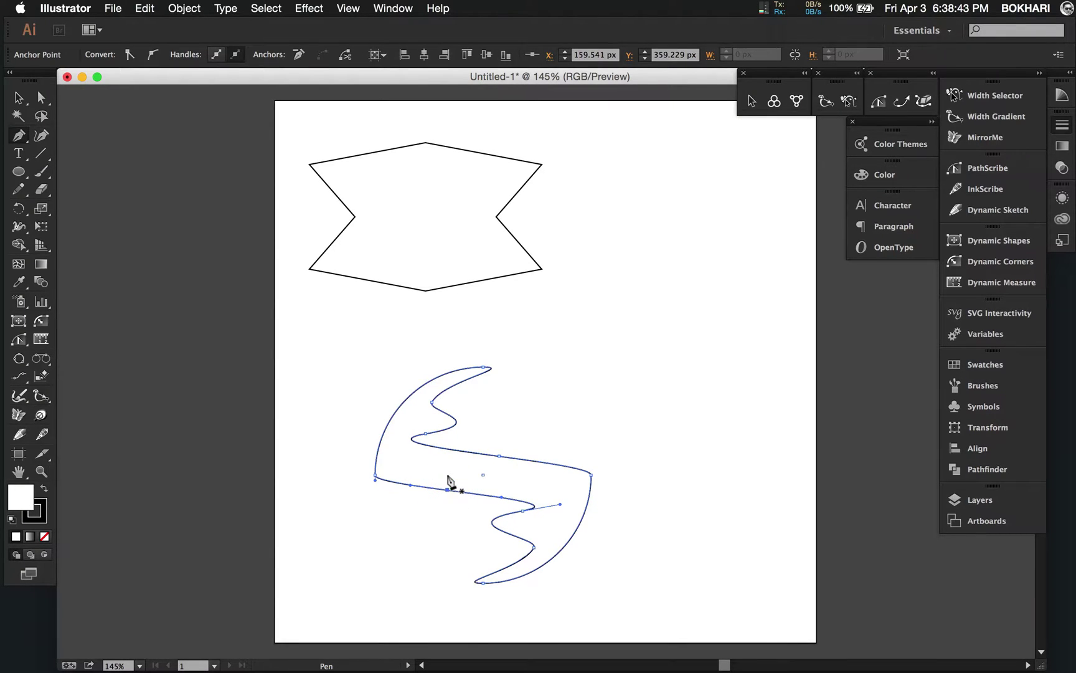
- Scale the two newest central anchors outward horizontally until small tips extend past the S shape's sides, and deselect the shape
key("a")
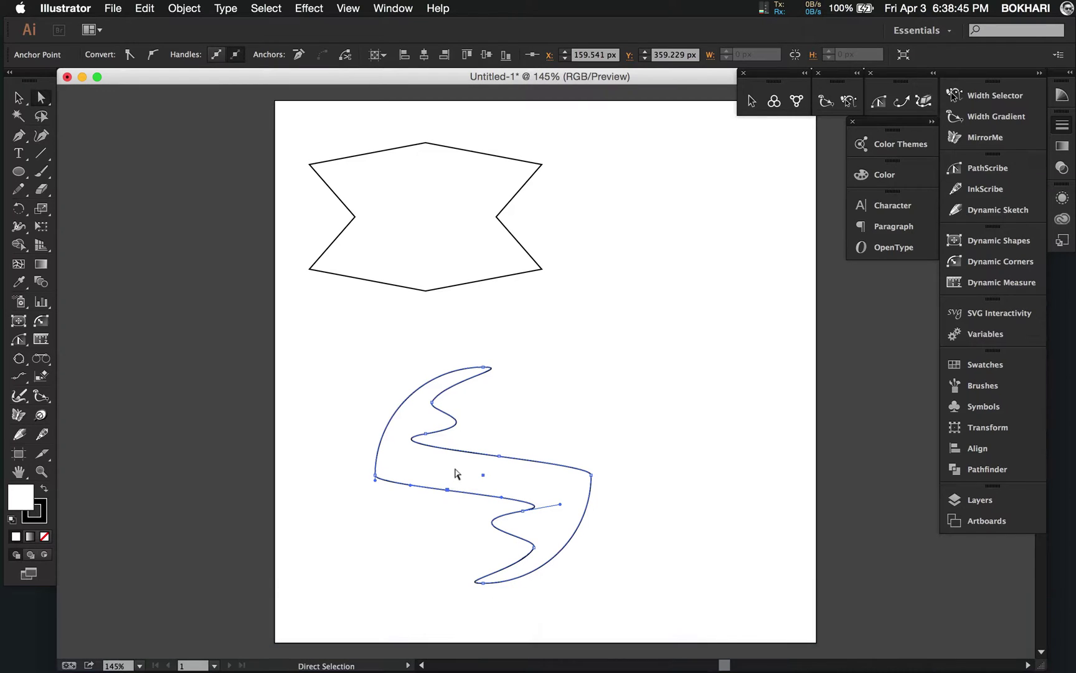
left_click(499, 455)
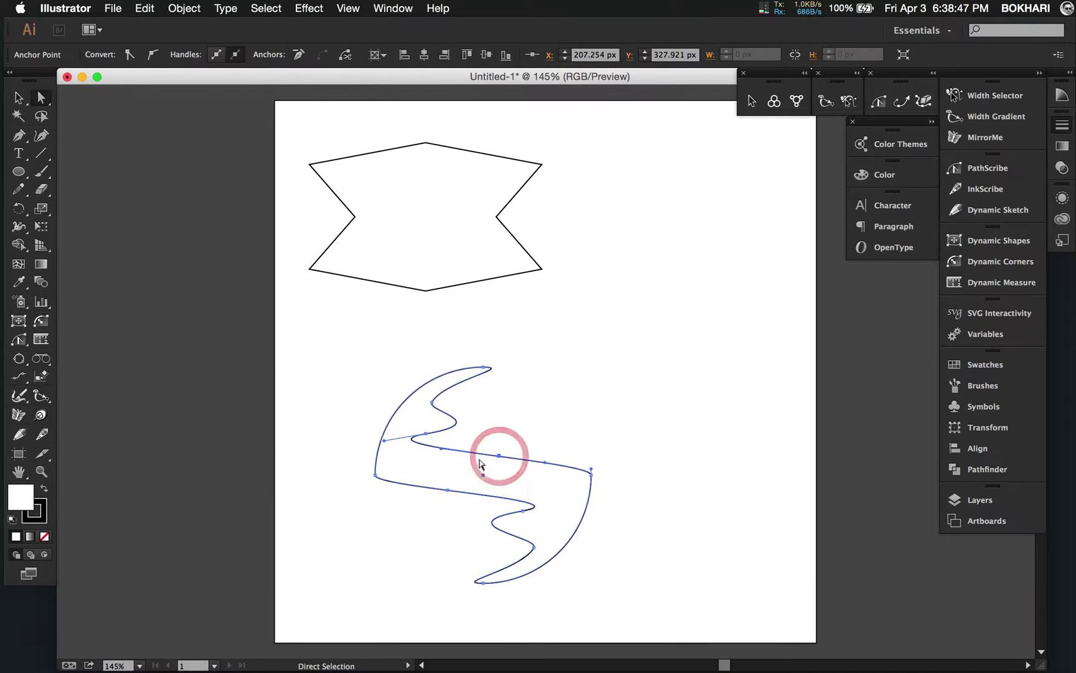
left_click(446, 490, "shift")
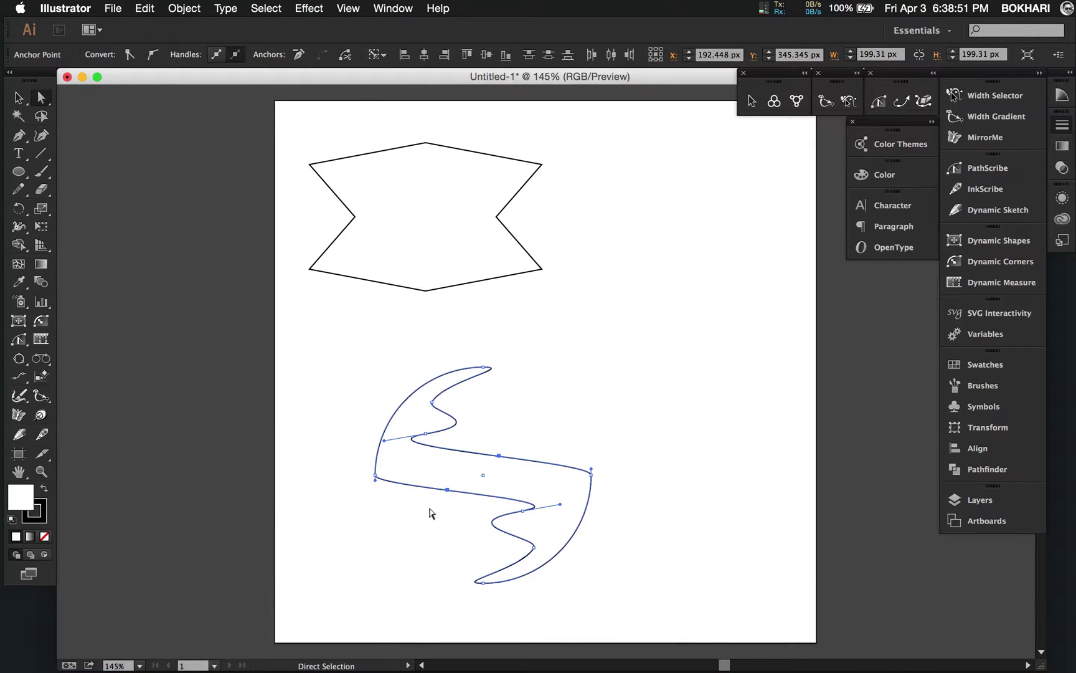
key("s")
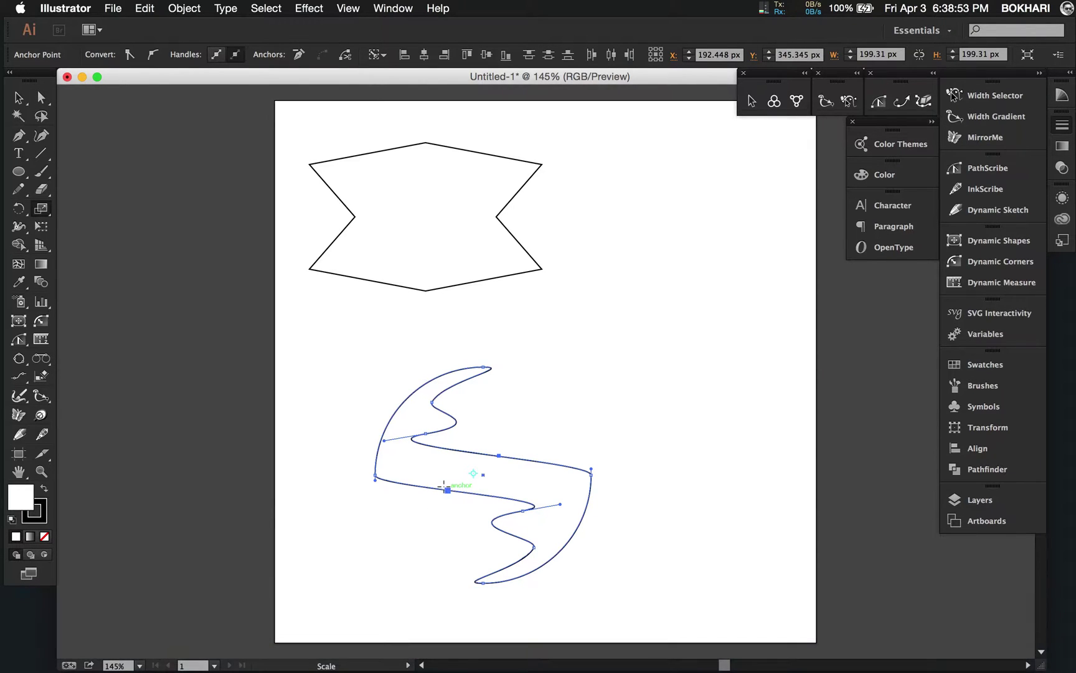
left_click_drag(446, 490, 402, 485)
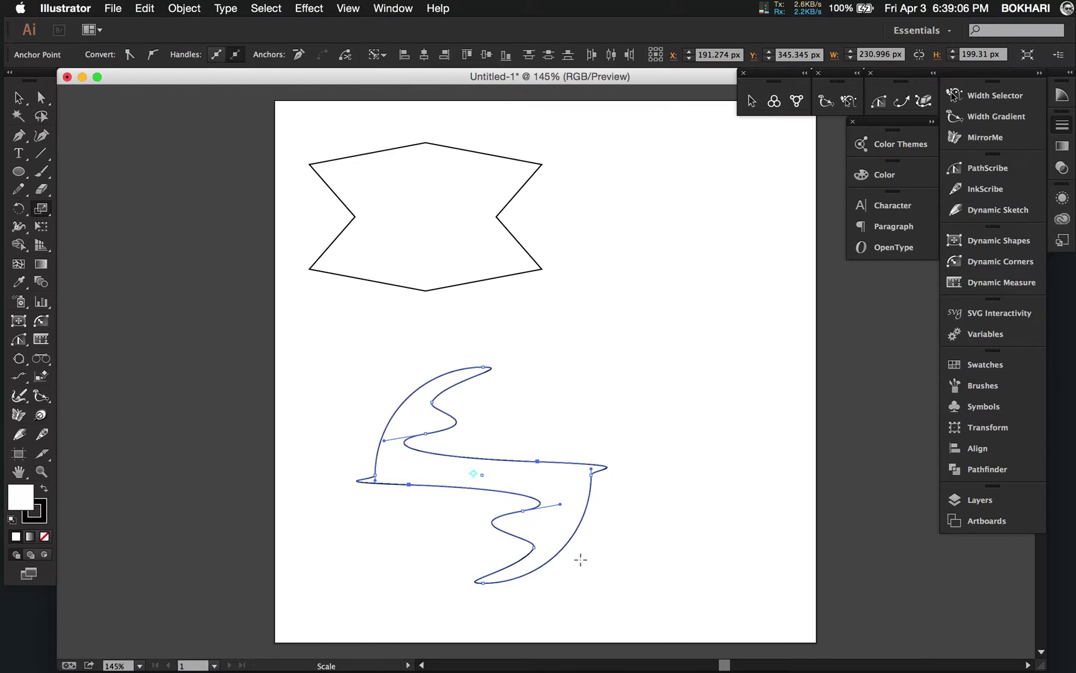
key("v")
left_click(659, 522)
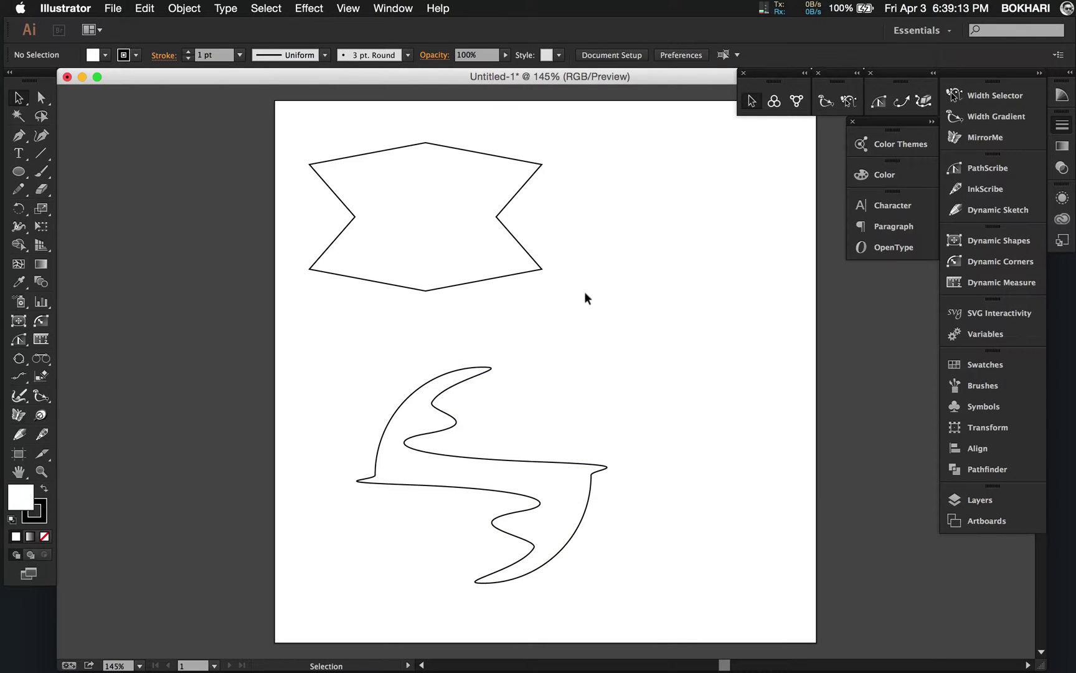
- Draw a rectangle about 177 by 97 px to the right of the notched shape with the Rectangle tool
left_click_drag(19, 171, 69, 180)
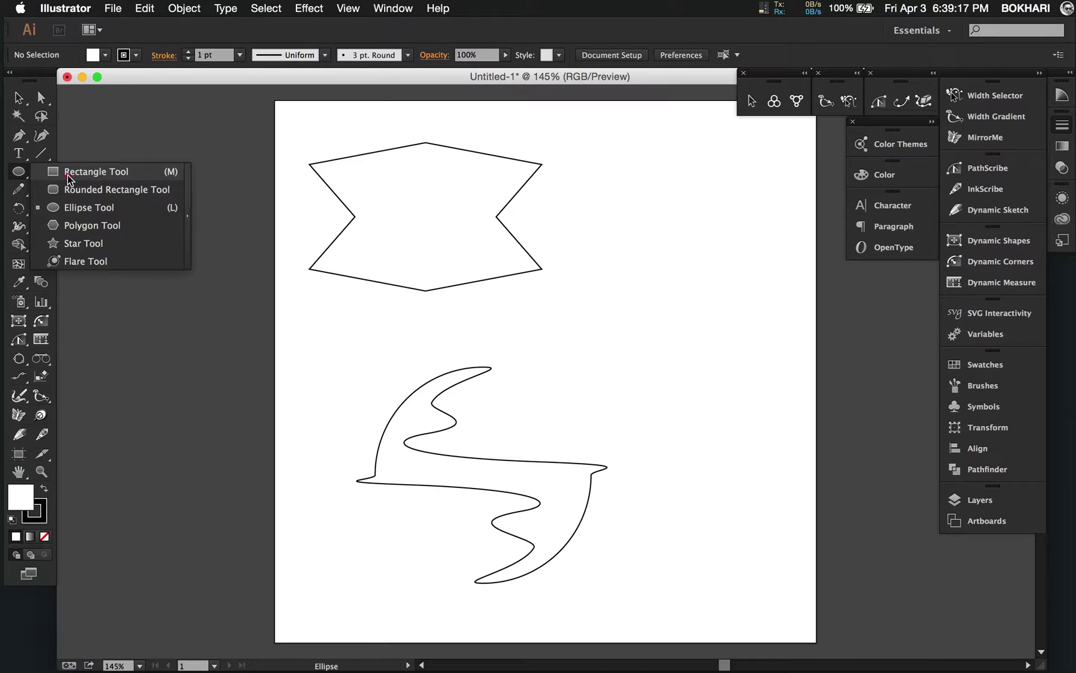
left_click_drag(68, 179, 67, 175)
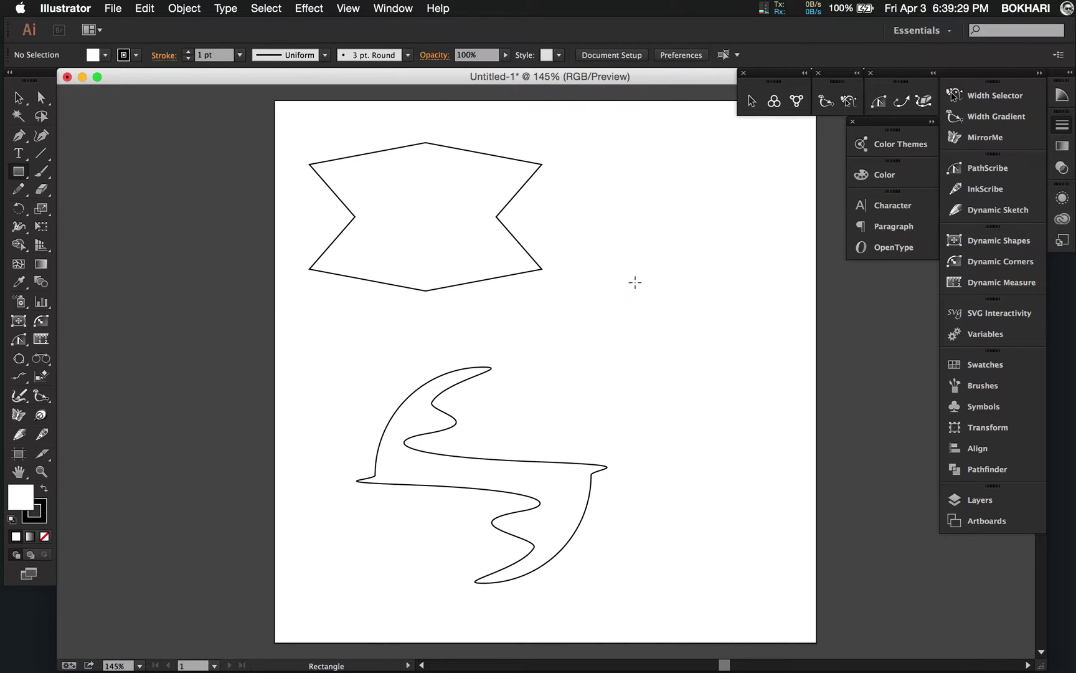
scroll(635, 282, "right", 2)
scroll(635, 282, "up", 1)
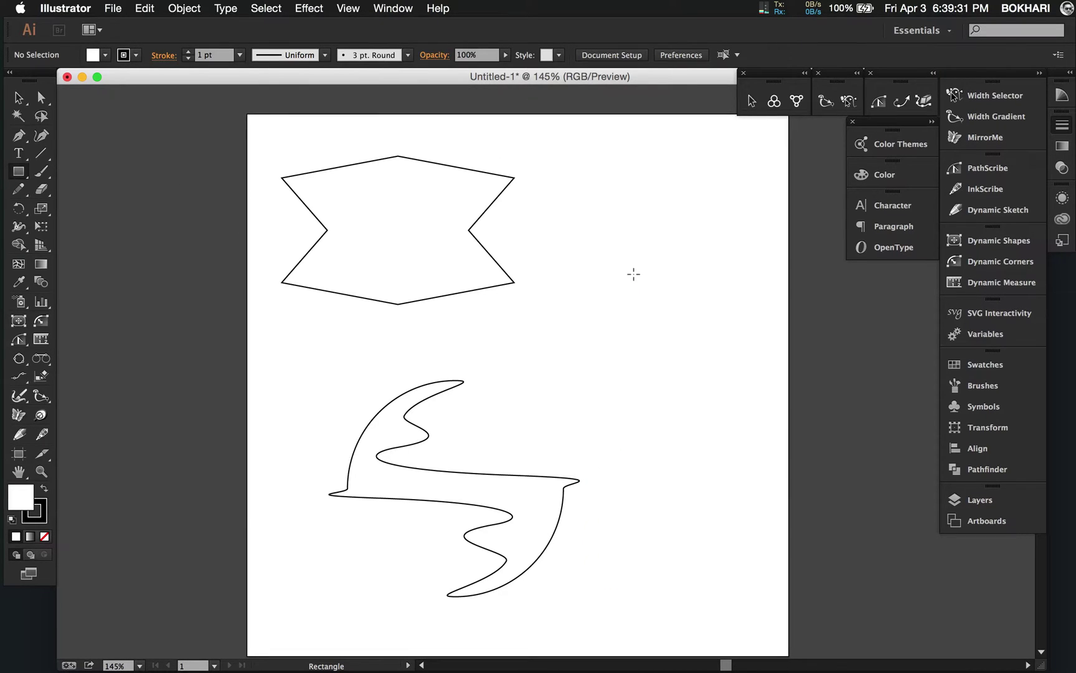
scroll(610, 293, "down", 3)
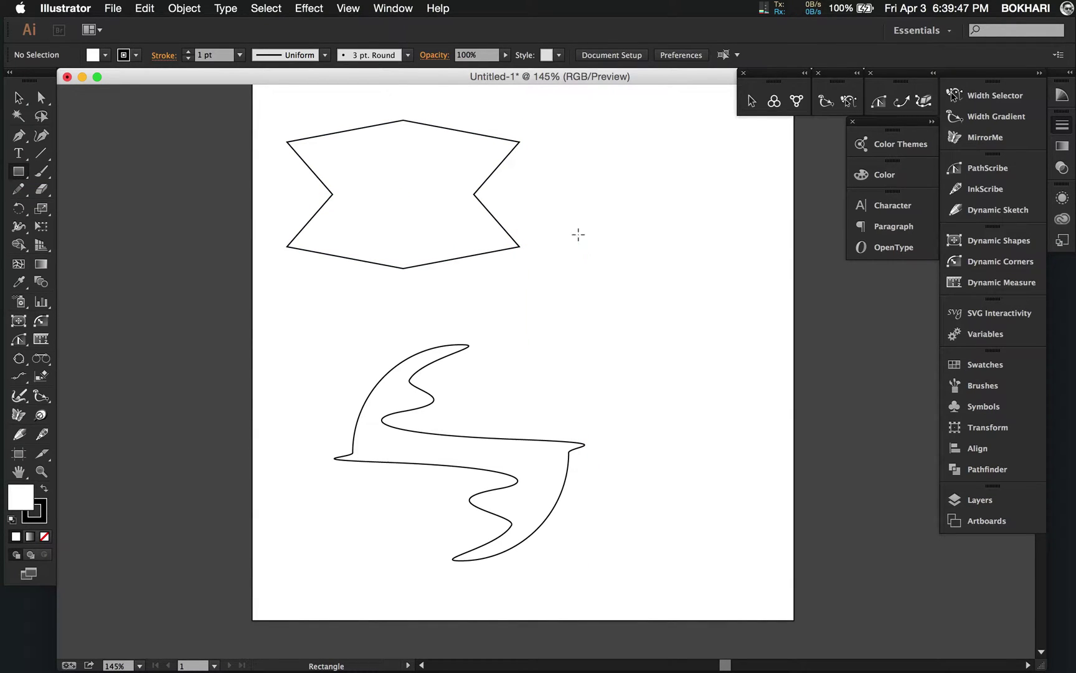
left_click_drag(571, 230, 763, 334)
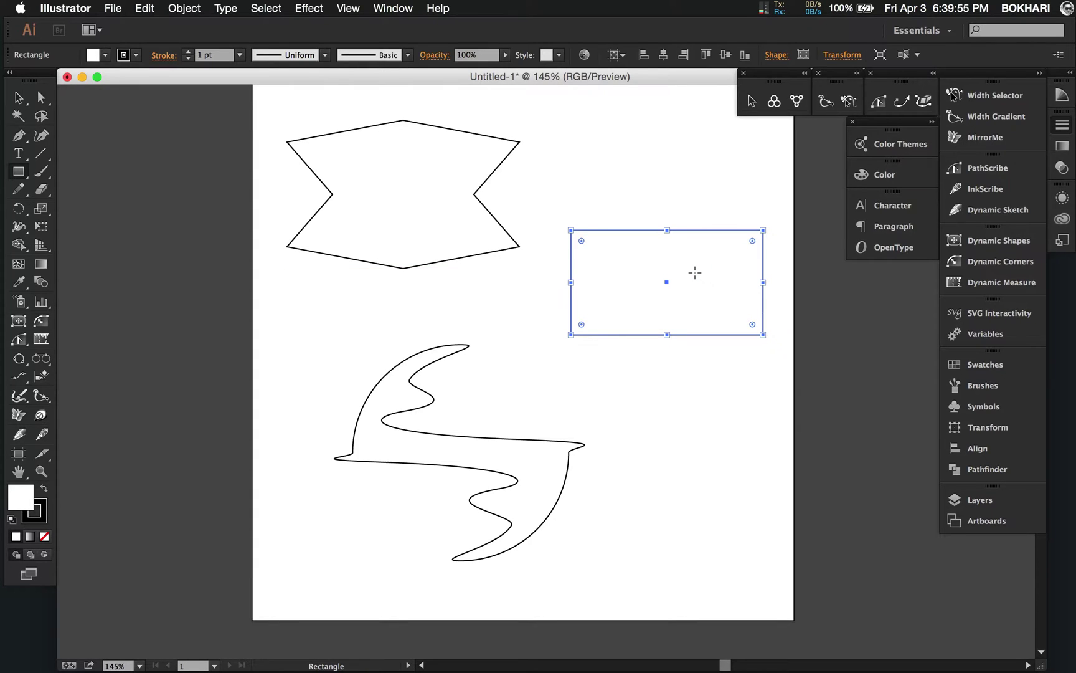
- Add two anchor points to the rectangle's top edge and two to its bottom edge with the Pen tool
key("p")
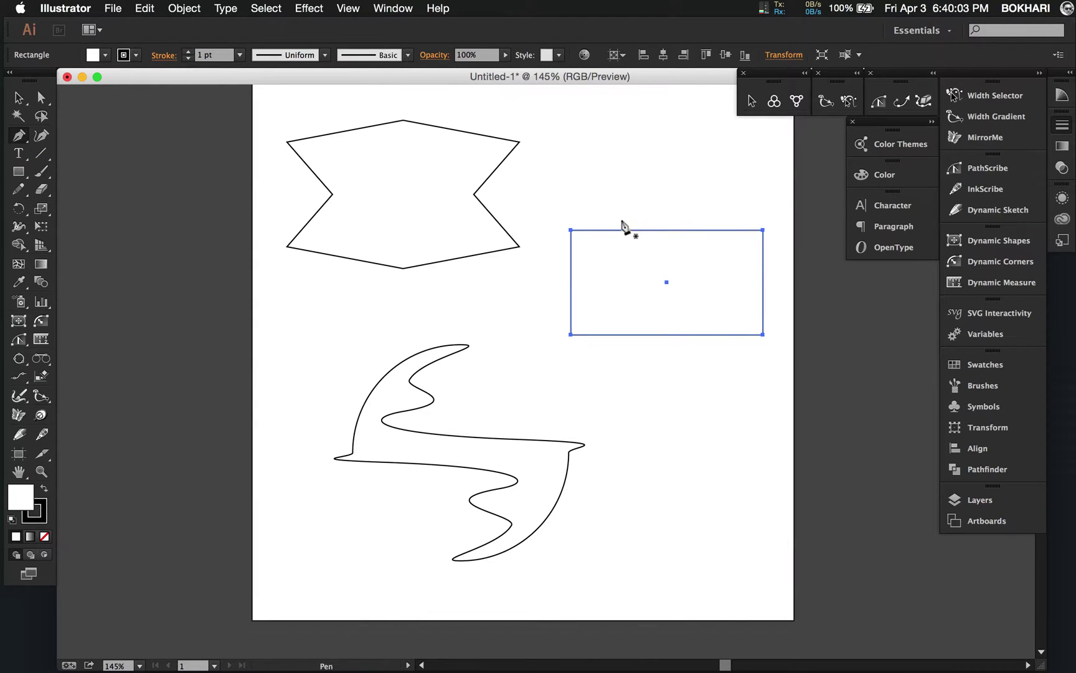
left_click(714, 229)
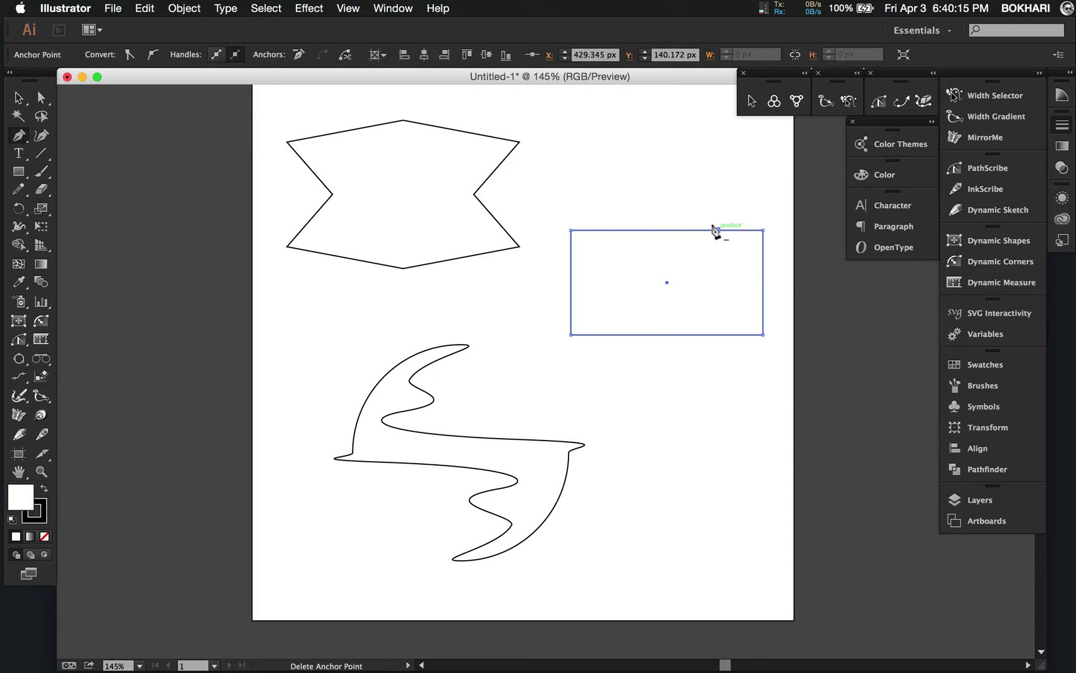
left_click(610, 334)
left_click(709, 332)
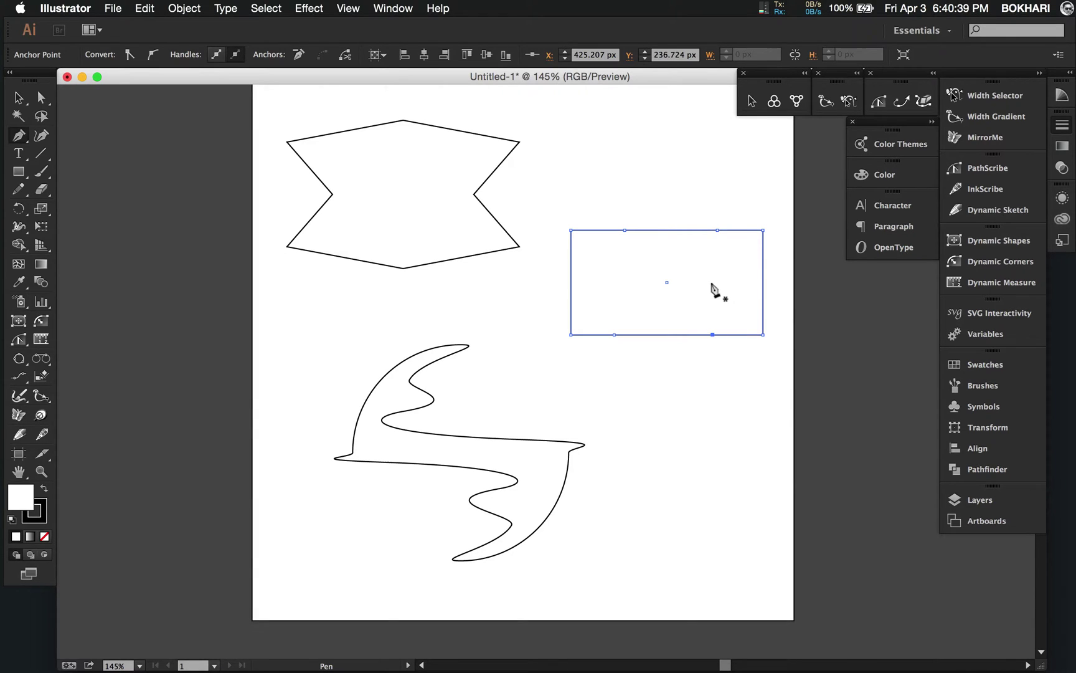
- Scale the rectangle's four added top and bottom anchors together toward its centre, forming a bow-tie shape with a narrow middle, and deselect it
key("a")
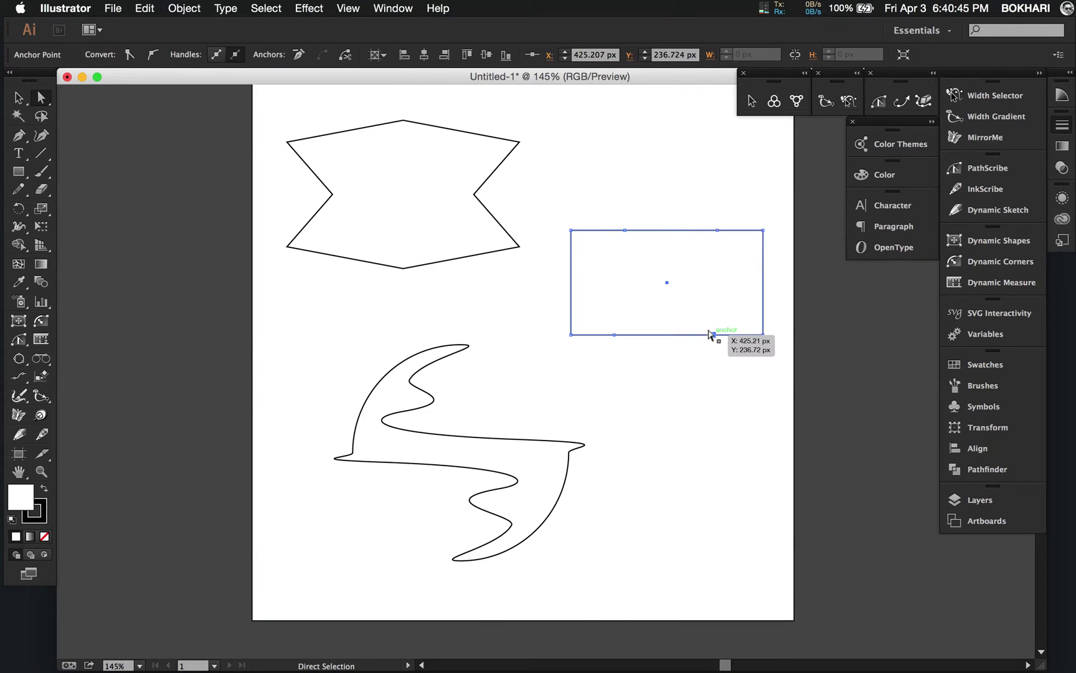
left_click(710, 333)
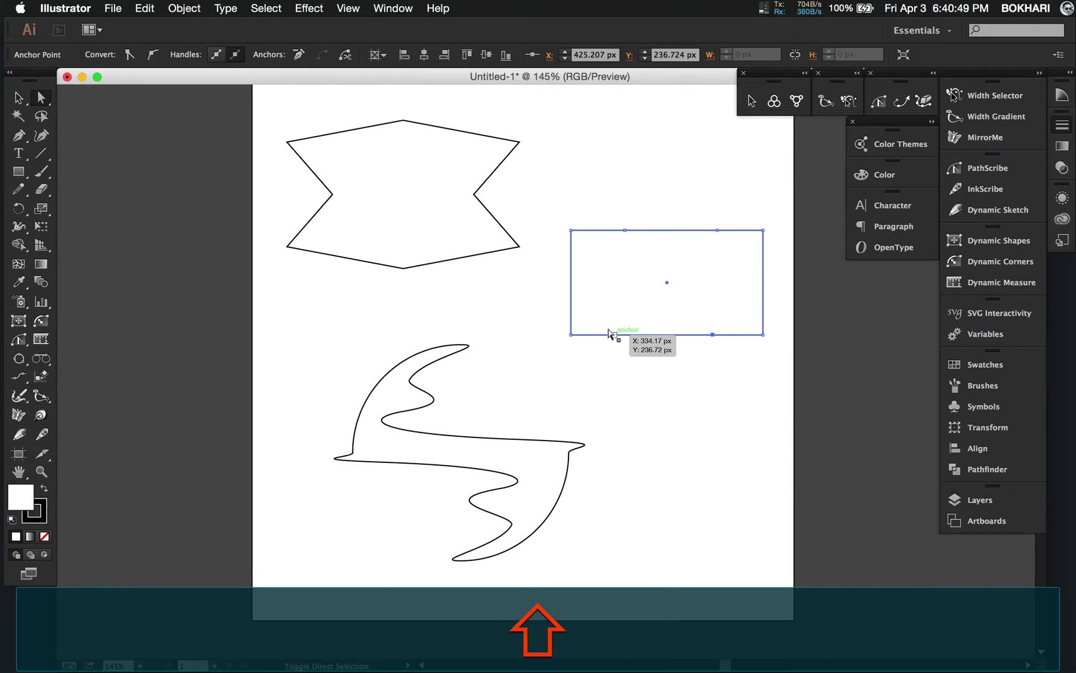
left_click(614, 335, "shift")
left_click(624, 230, "shift")
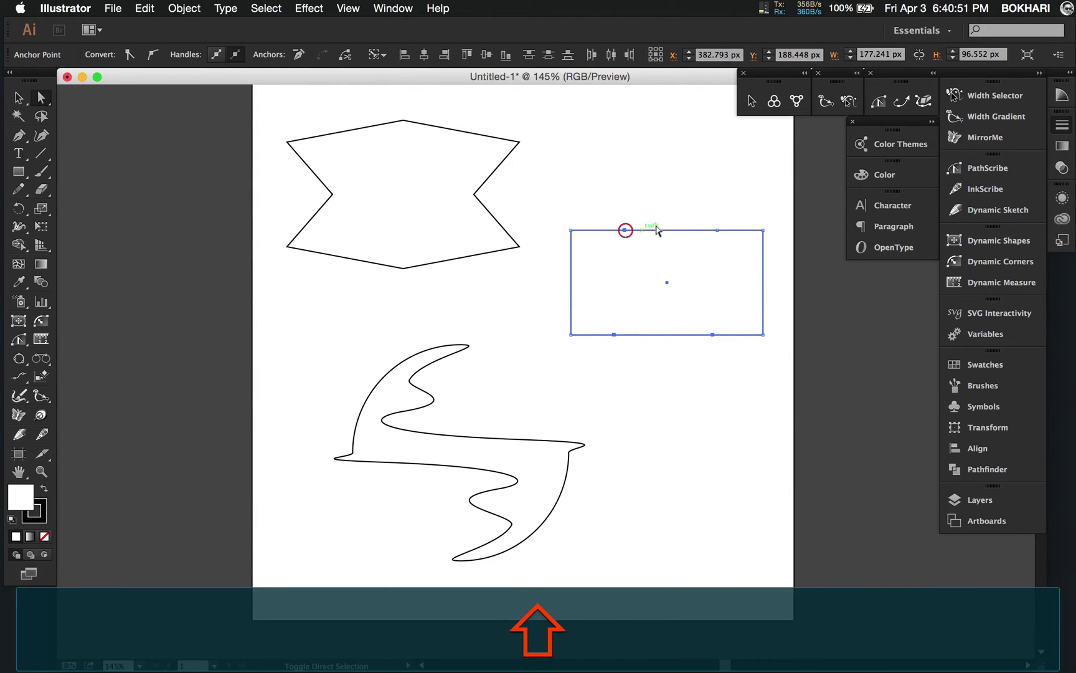
left_click(717, 230, "shift")
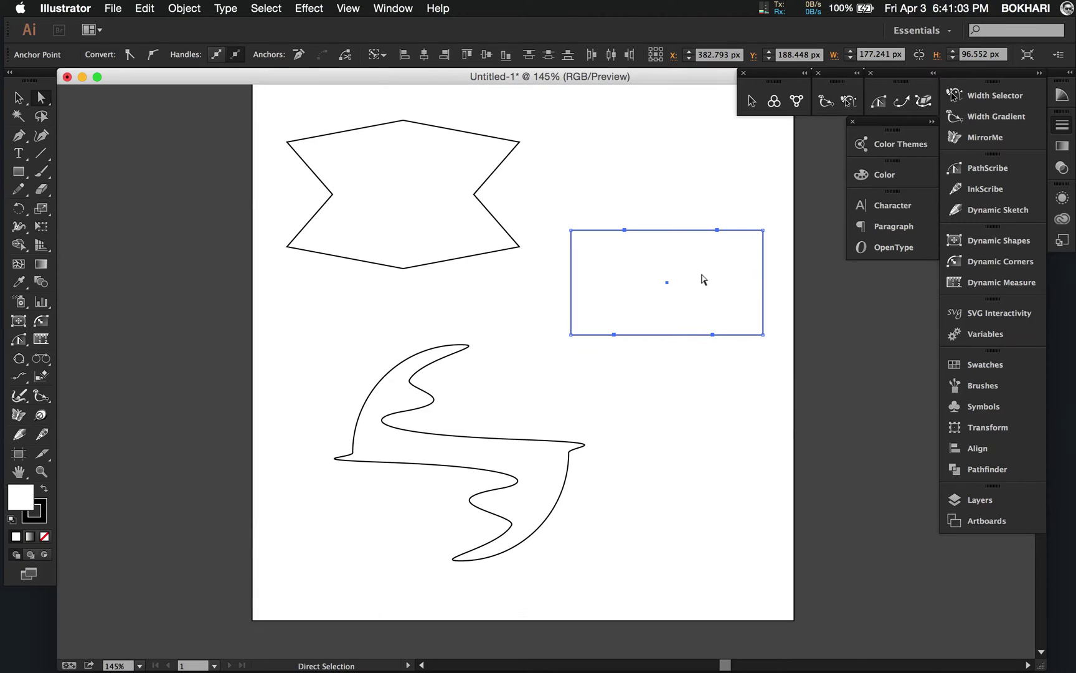
key("s")
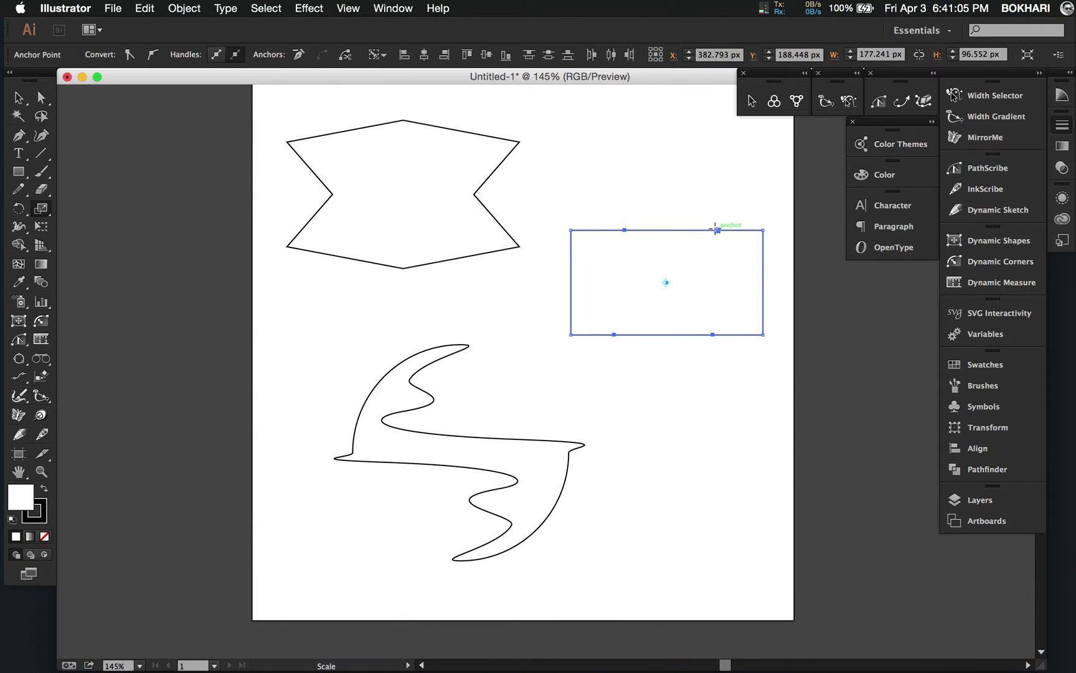
left_click_drag(716, 230, 688, 256)
mouse_move(715, 257)
left_mouse_down()
mouse_move(730, 259)
mouse_move(730, 280)
mouse_move(679, 281)
mouse_move(690, 269)
mouse_move(684, 276)
mouse_move(732, 272)
mouse_move(702, 274)
left_mouse_up()
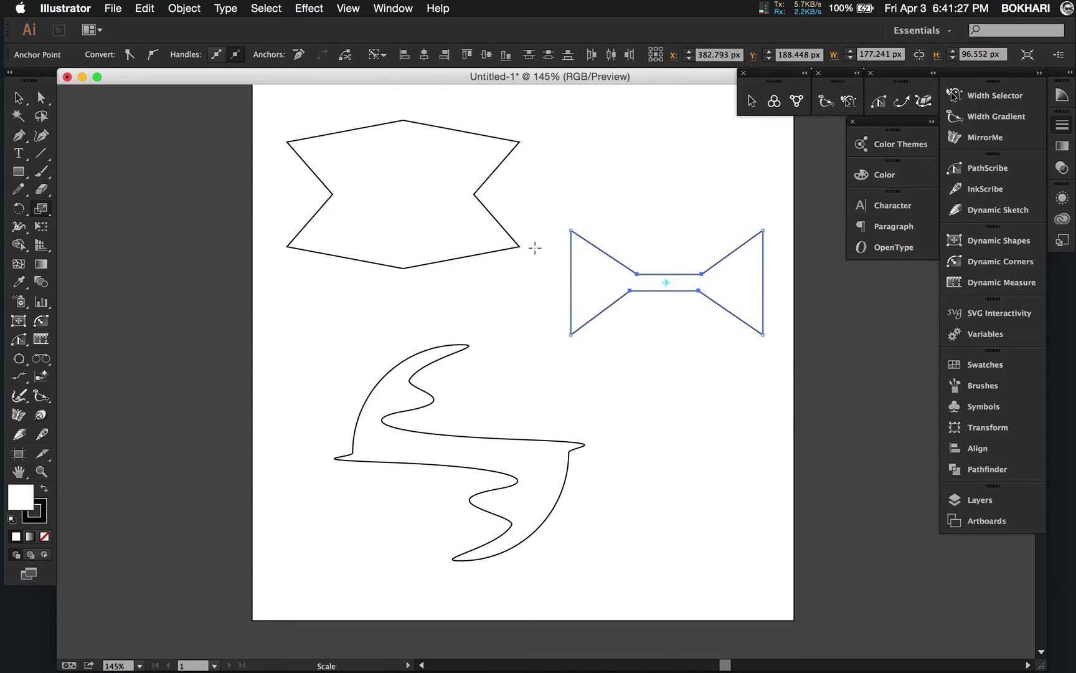
key("v")
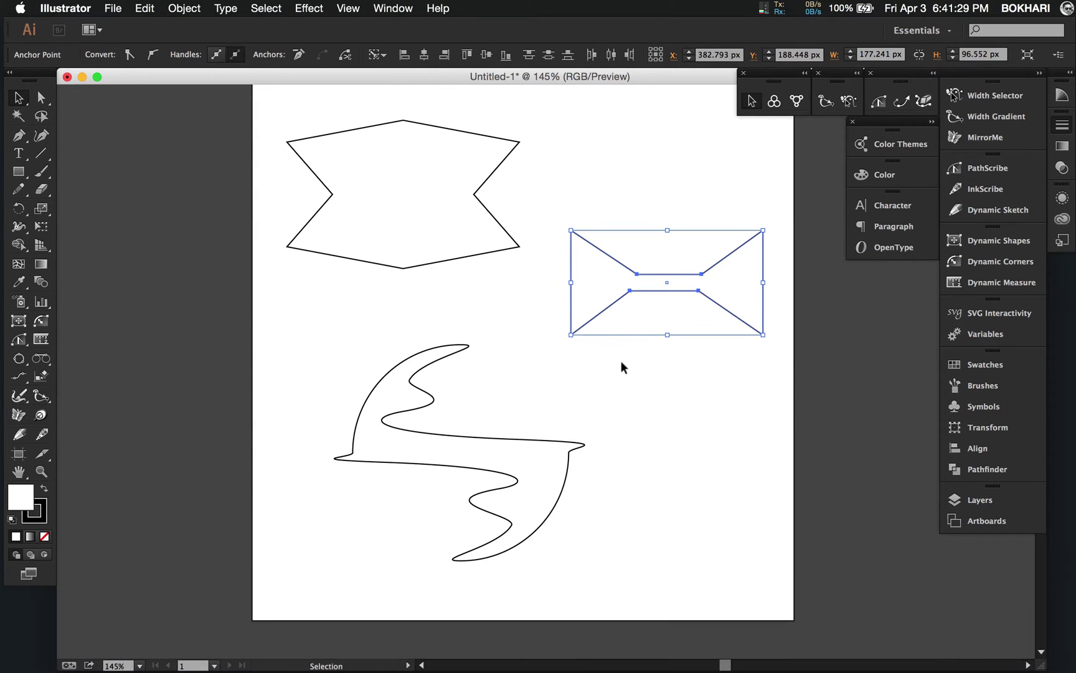
left_click(623, 364)
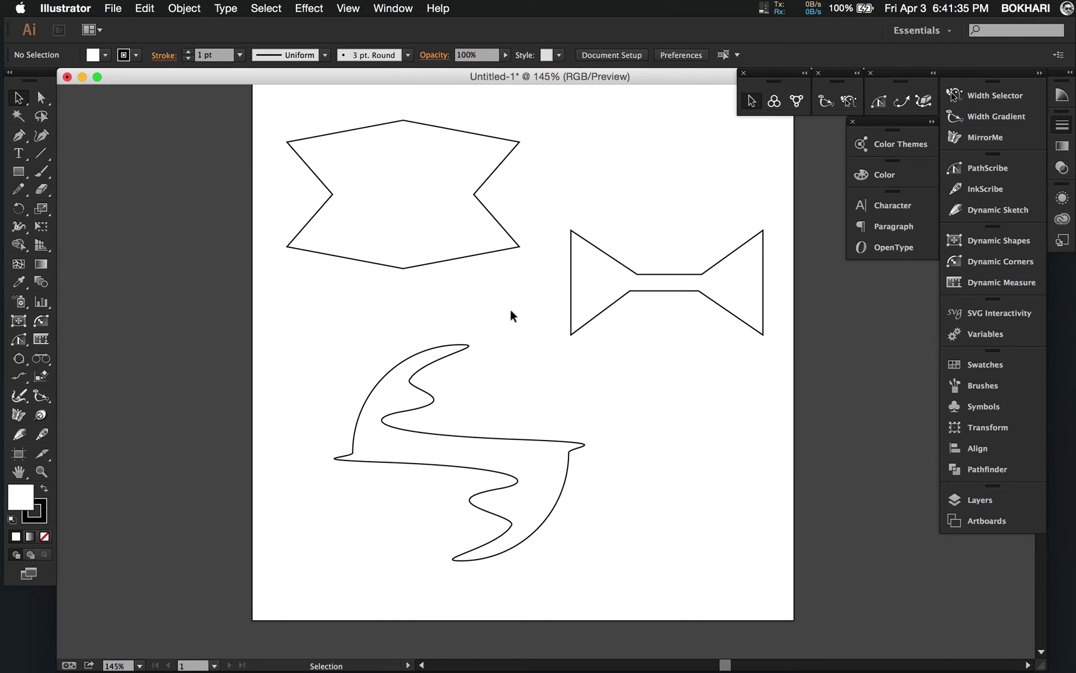
scroll(511, 310, "up", 2)
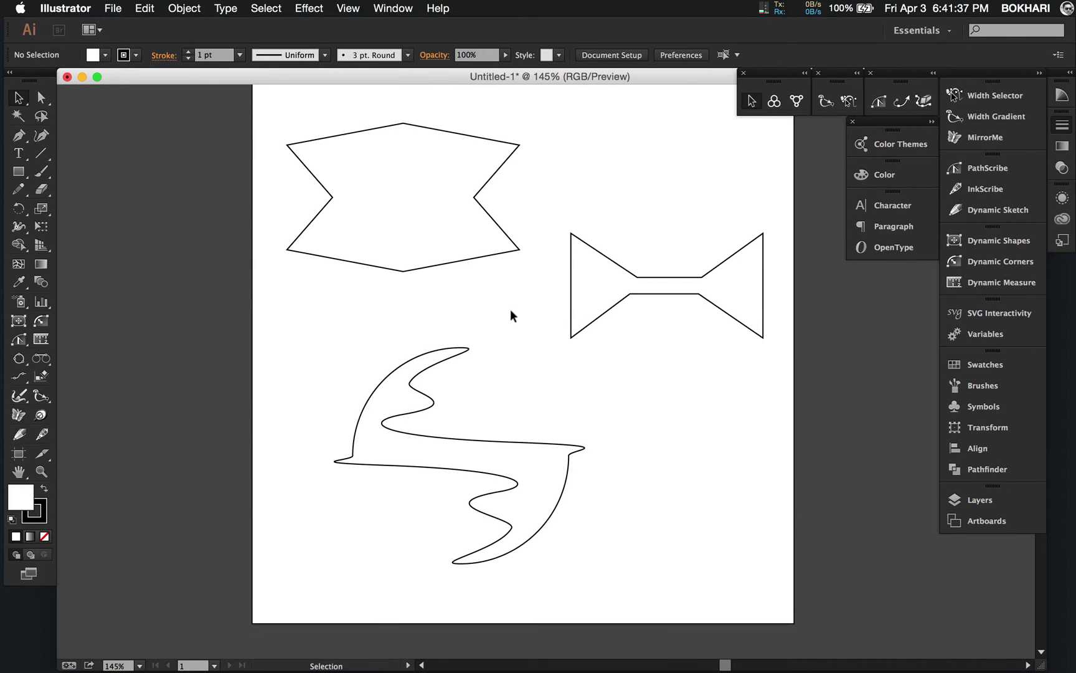
scroll(510, 314, "up", 3)
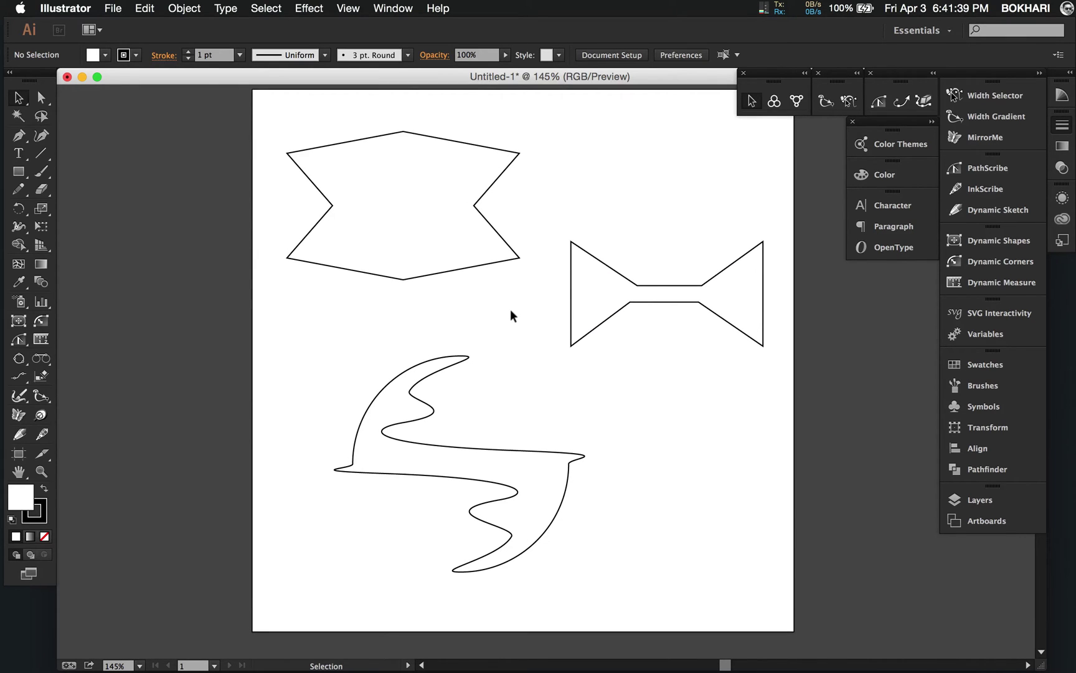